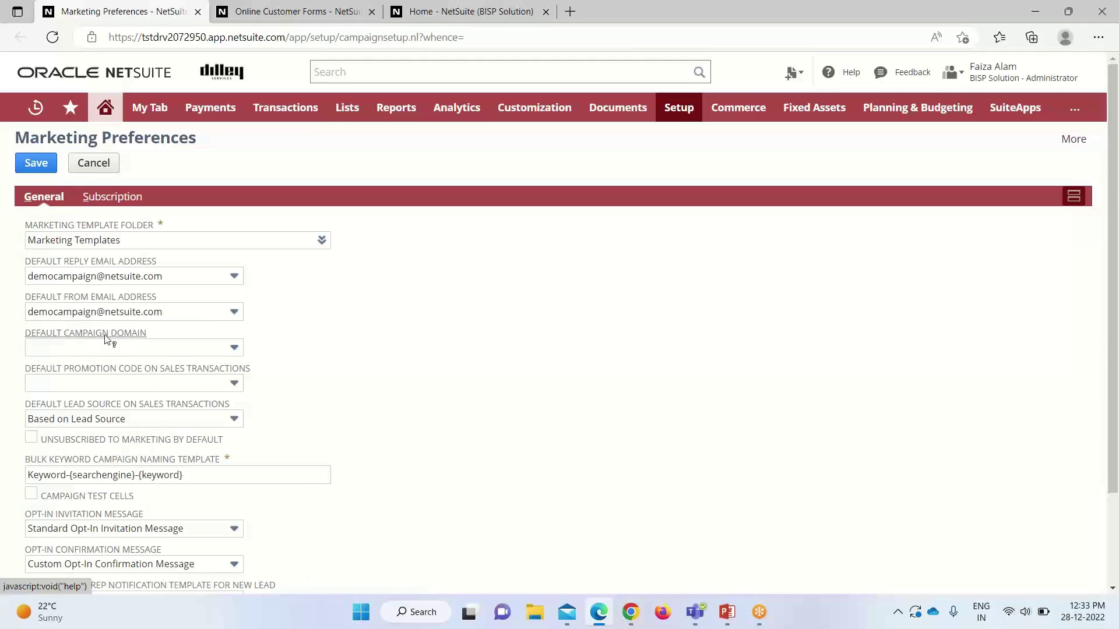
{"action": "scroll", "coordinate": [272, 349], "scroll_direction": "down", "scroll_amount": 2}
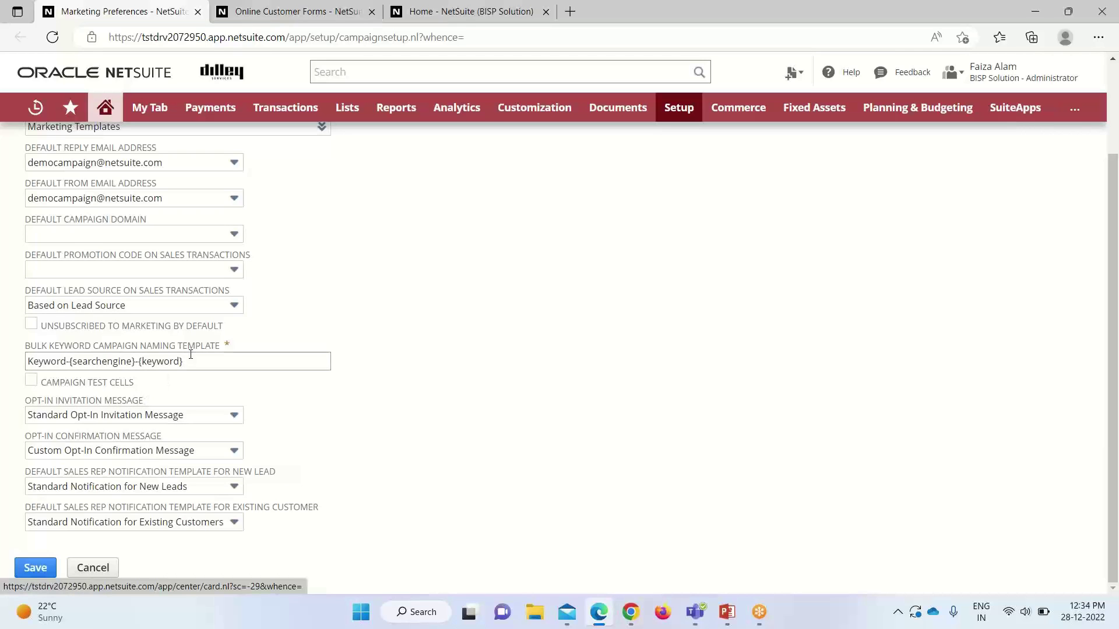
{"action": "scroll", "coordinate": [304, 380], "scroll_direction": "up", "scroll_amount": 2}
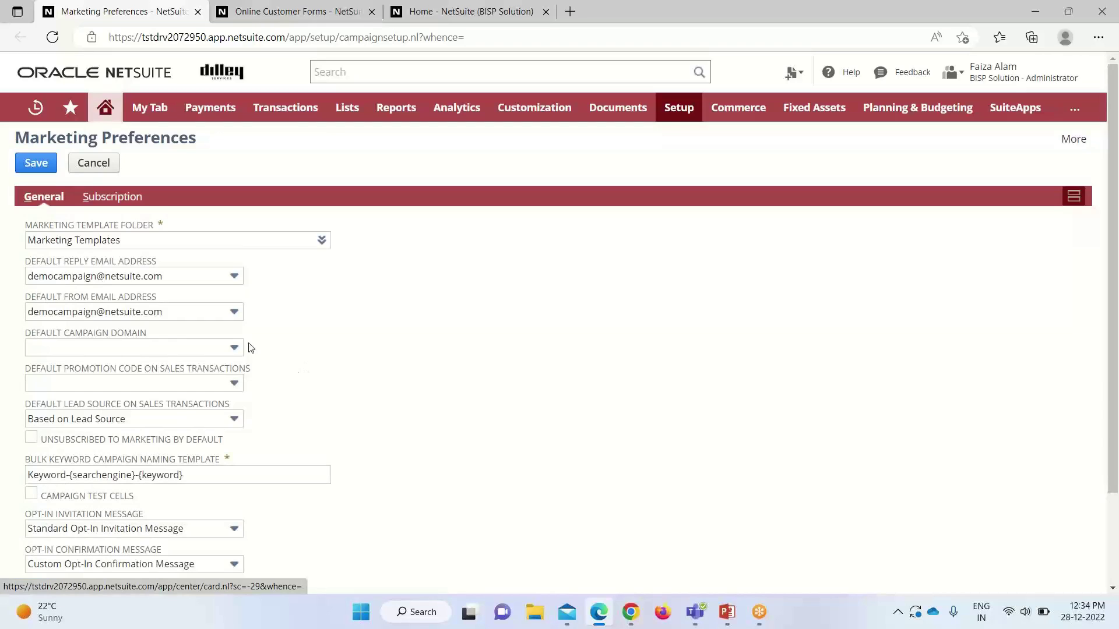
{"action": "left_click", "coordinate": [120, 197]}
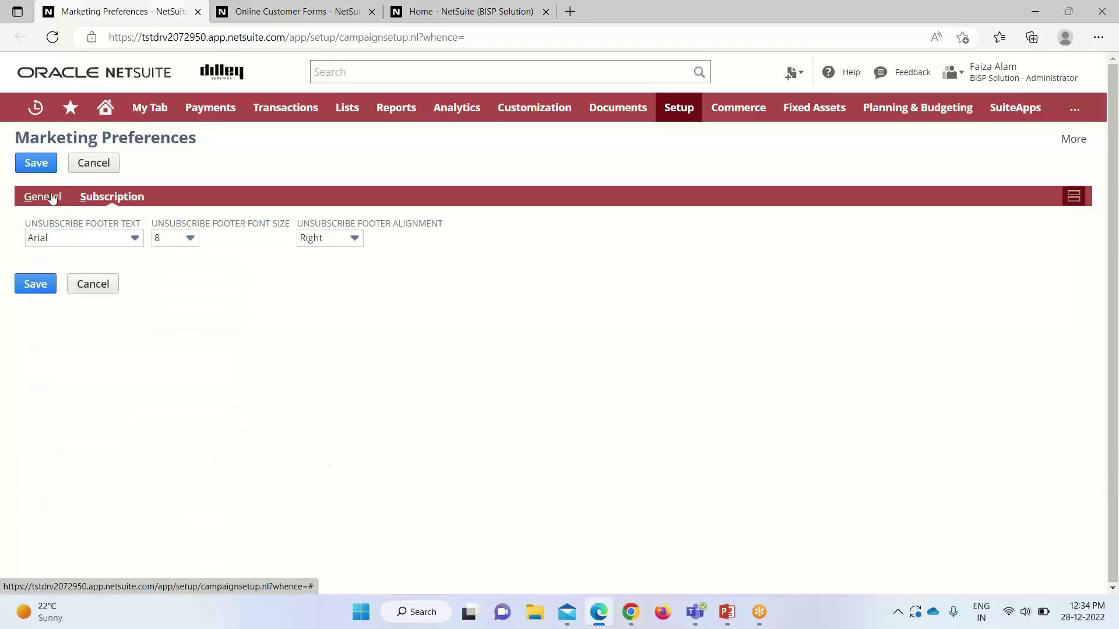
{"action": "left_click", "coordinate": [47, 196]}
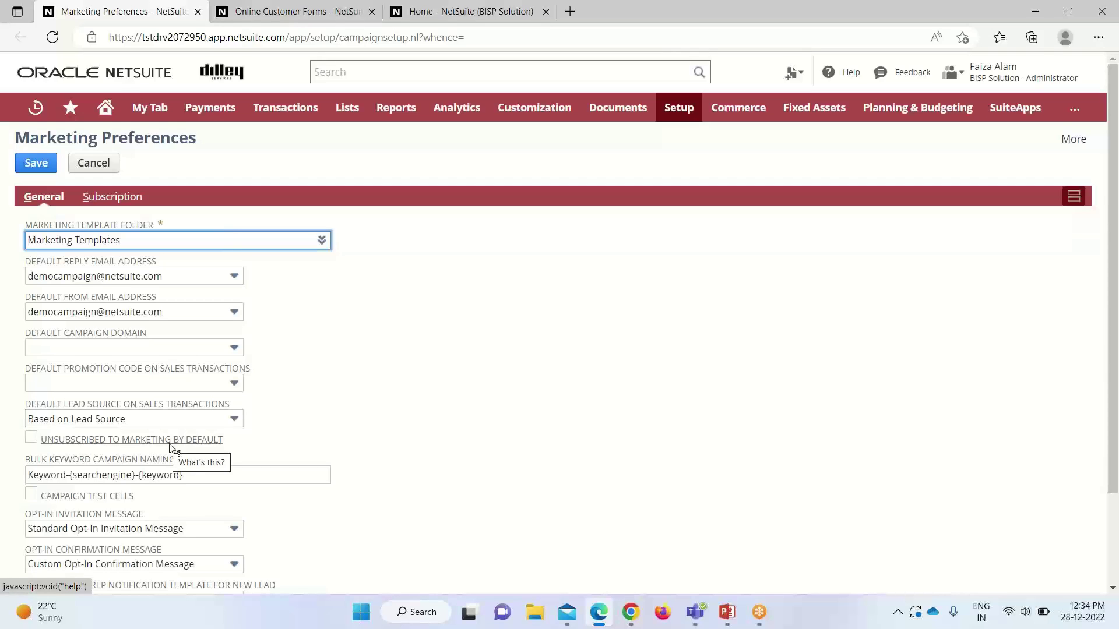
{"action": "scroll", "coordinate": [312, 408], "scroll_direction": "down", "scroll_amount": 2}
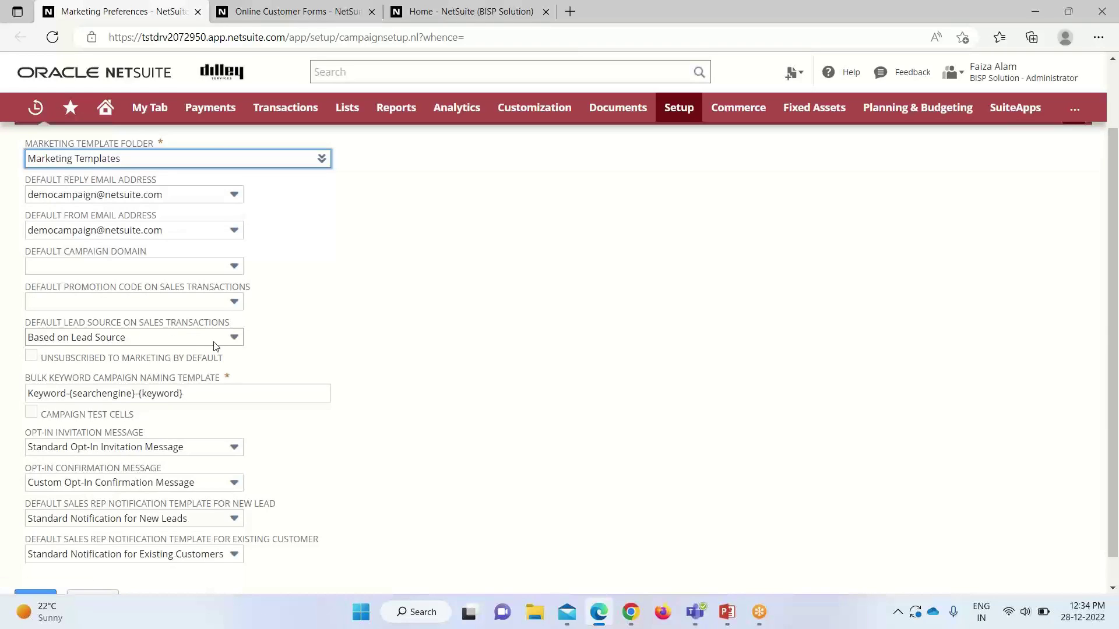
{"action": "left_click", "coordinate": [234, 339]}
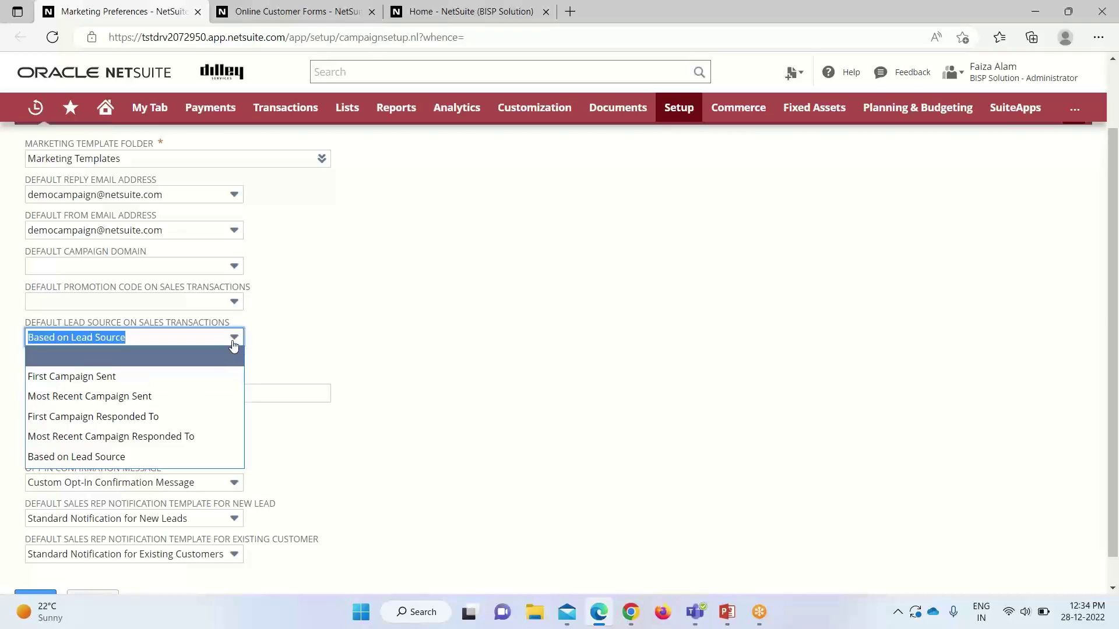
{"action": "left_click", "coordinate": [300, 331]}
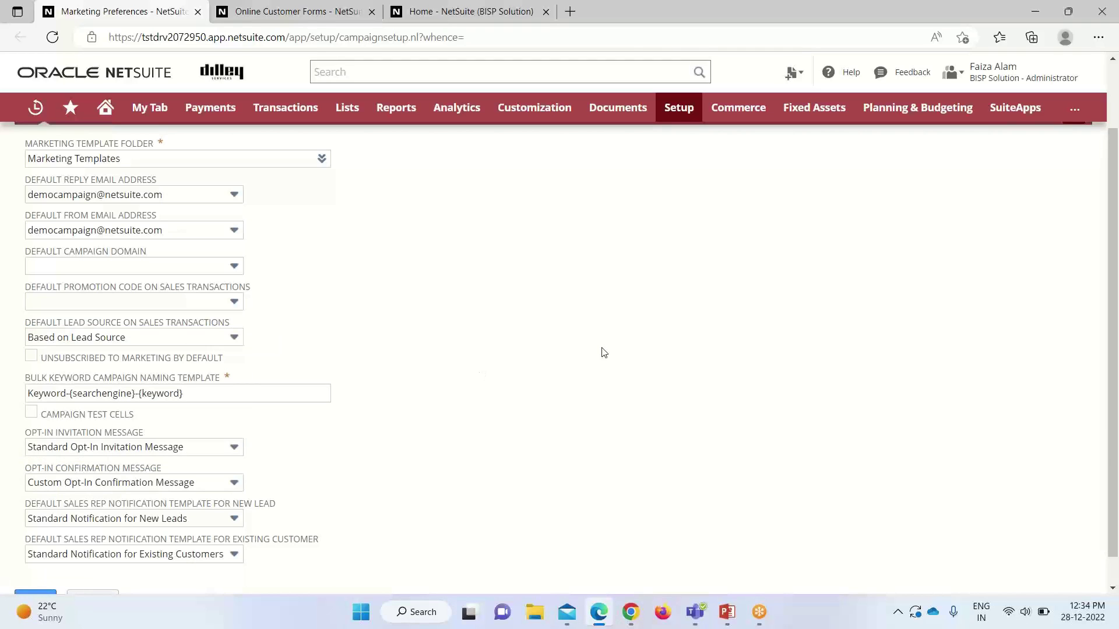
{"action": "scroll", "coordinate": [602, 353], "scroll_direction": "up", "scroll_amount": 2}
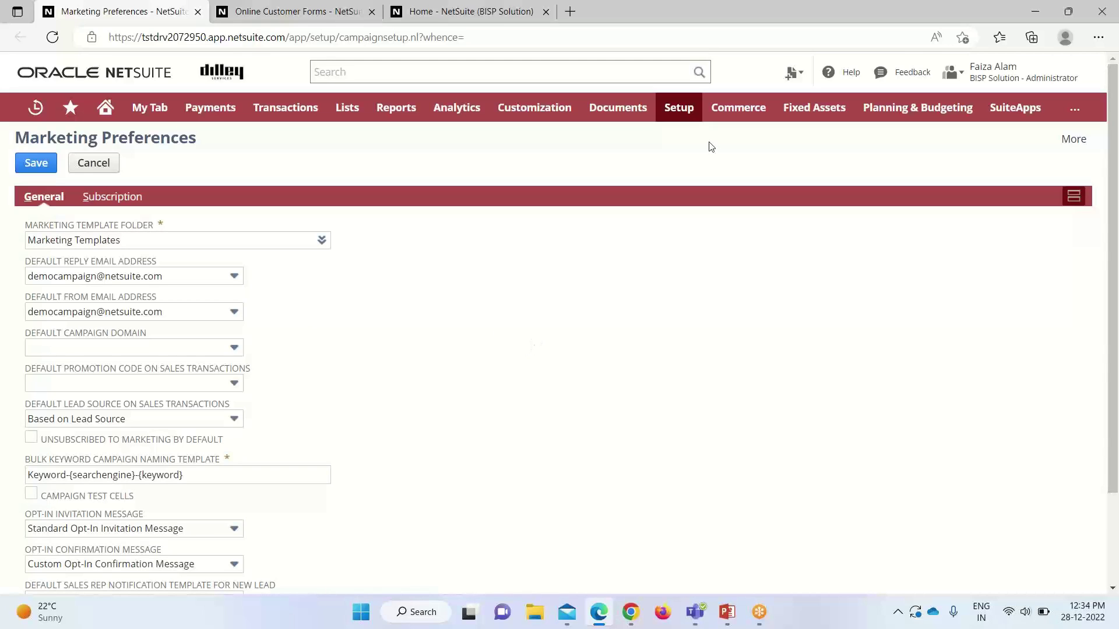
Step: Go to the Online Customer Forms list and start a new online lead form
{"action": "mouse_move", "coordinate": [678, 109]}
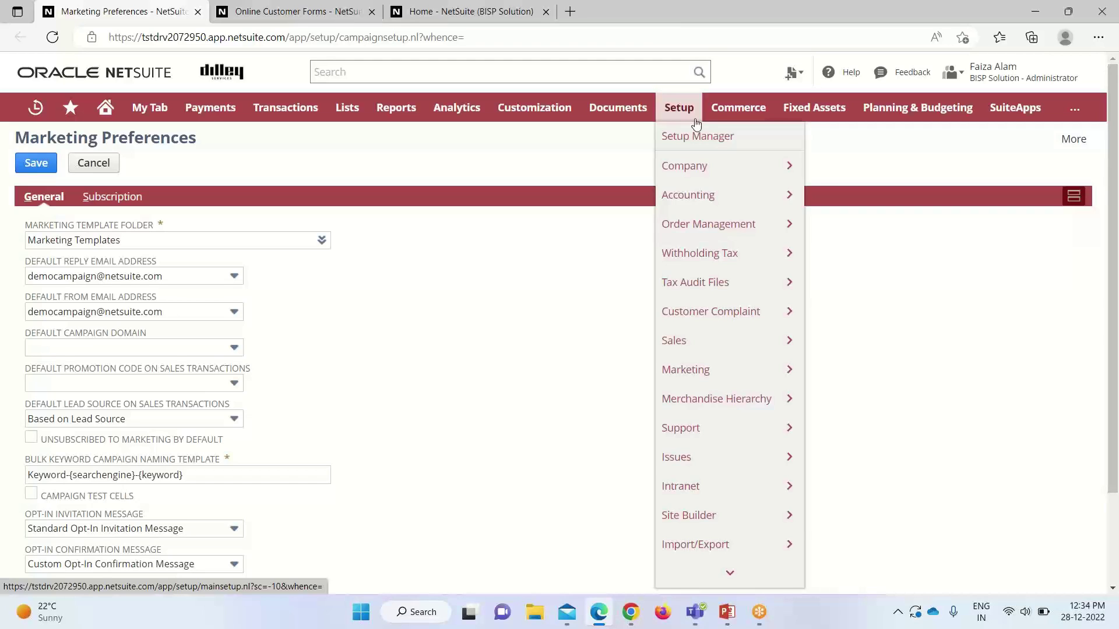
{"action": "mouse_move", "coordinate": [756, 367]}
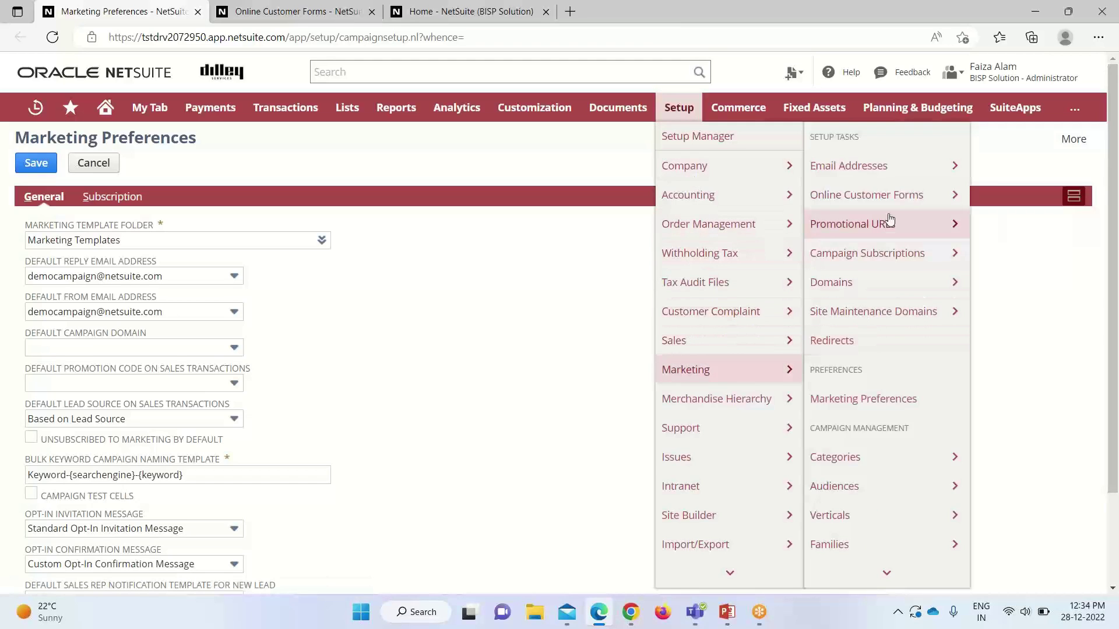
{"action": "mouse_move", "coordinate": [895, 197]}
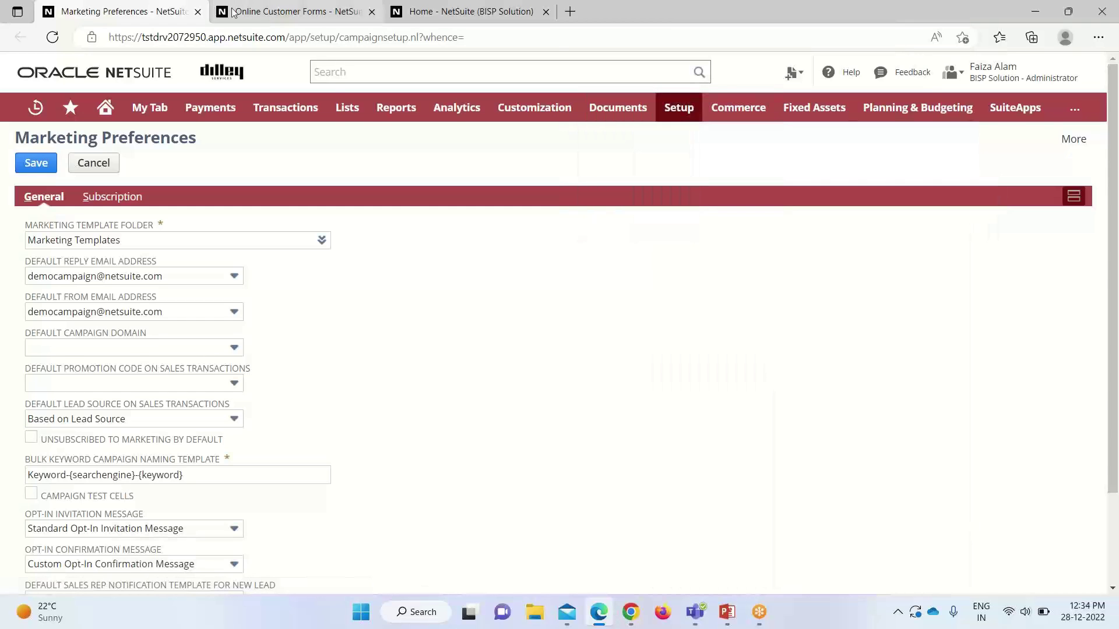
{"action": "left_click", "coordinate": [274, 20]}
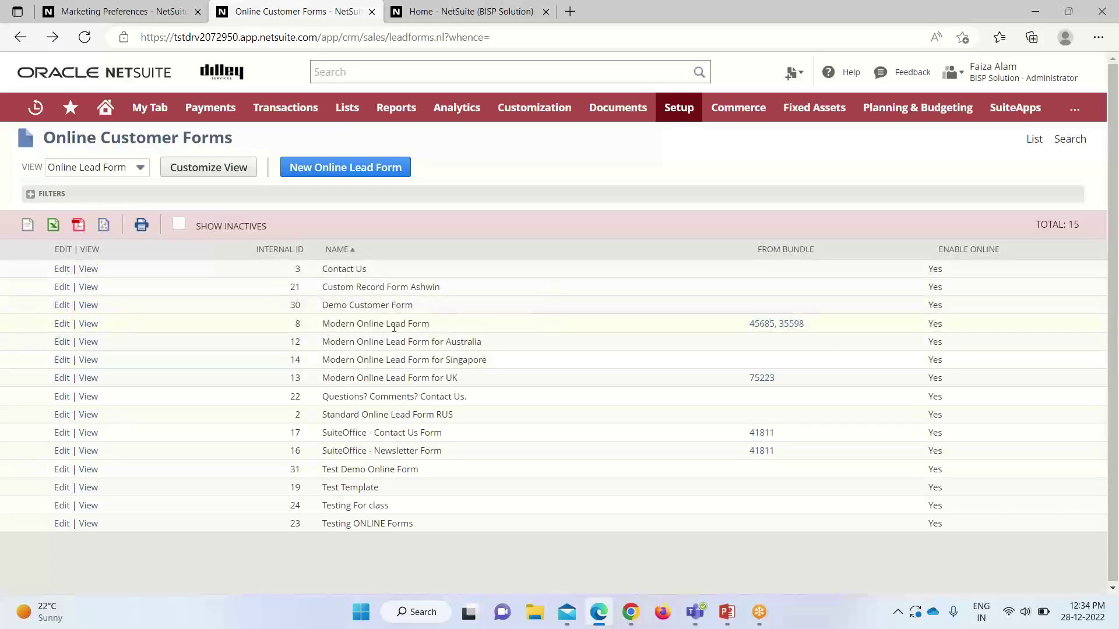
{"action": "left_click", "coordinate": [346, 169]}
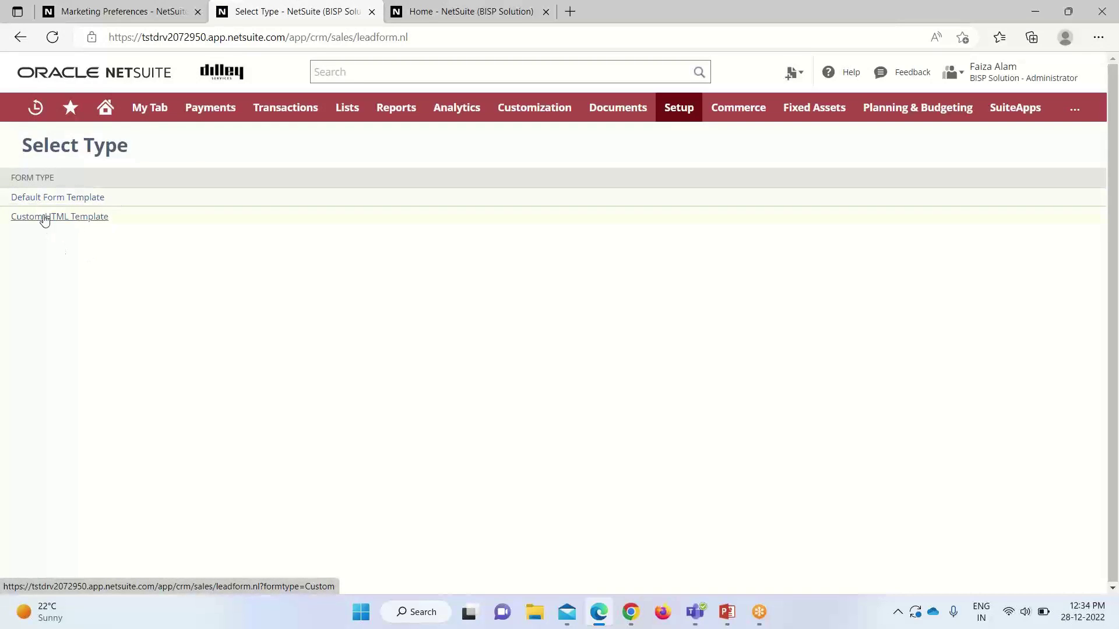
Step: Choose the Default Form Template and title the form 'Test Form about the New Launch'
{"action": "left_click", "coordinate": [102, 200]}
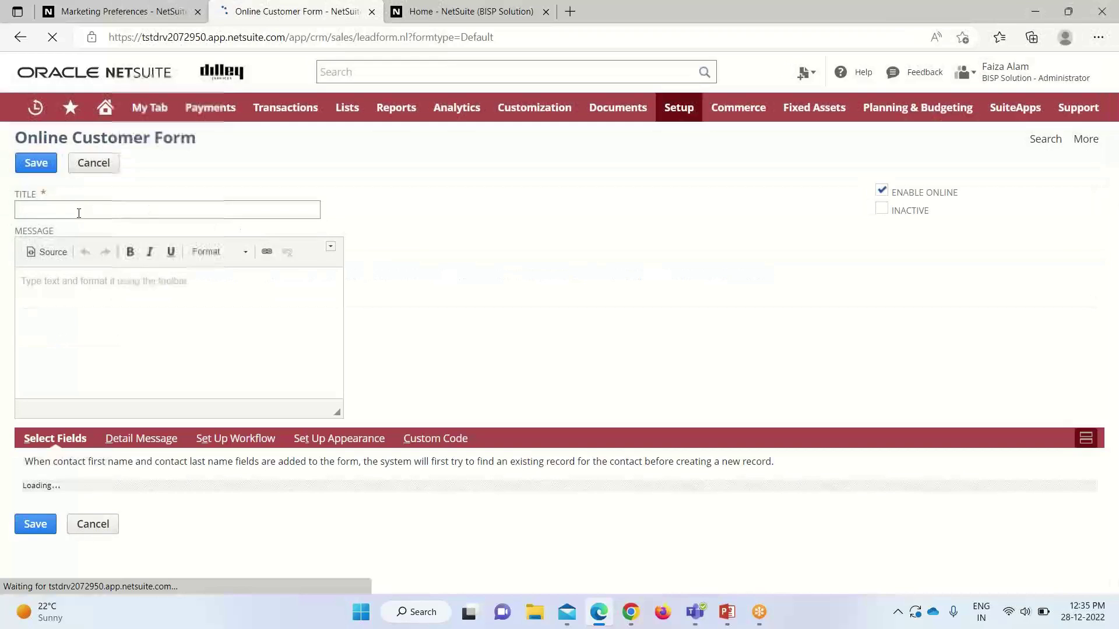
{"action": "left_click", "coordinate": [31, 207]}
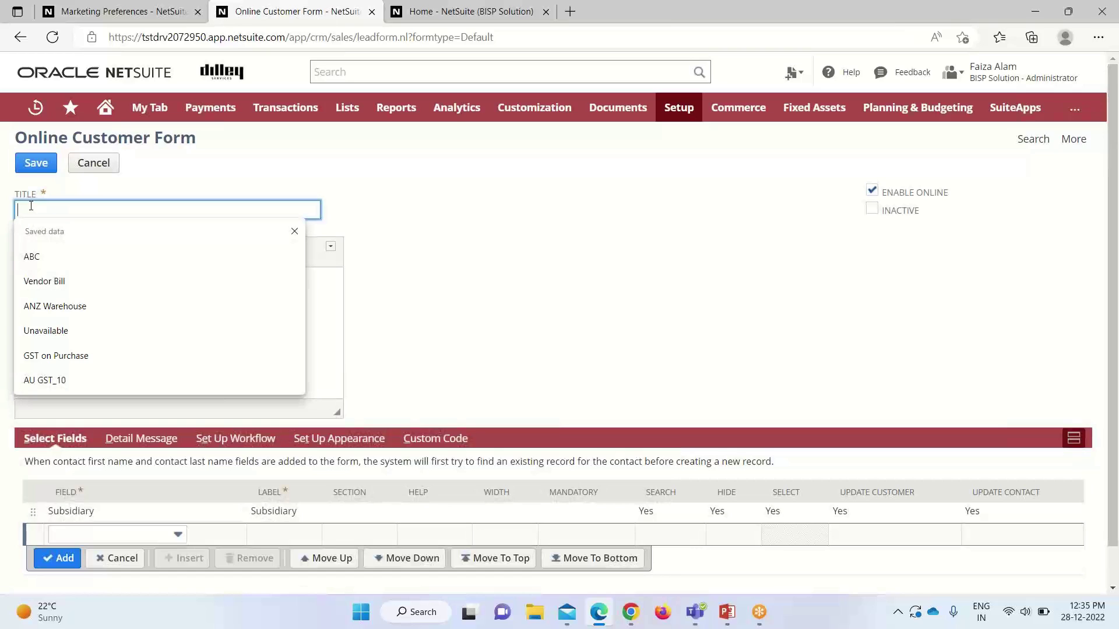
{"action": "type", "text": "Test"}
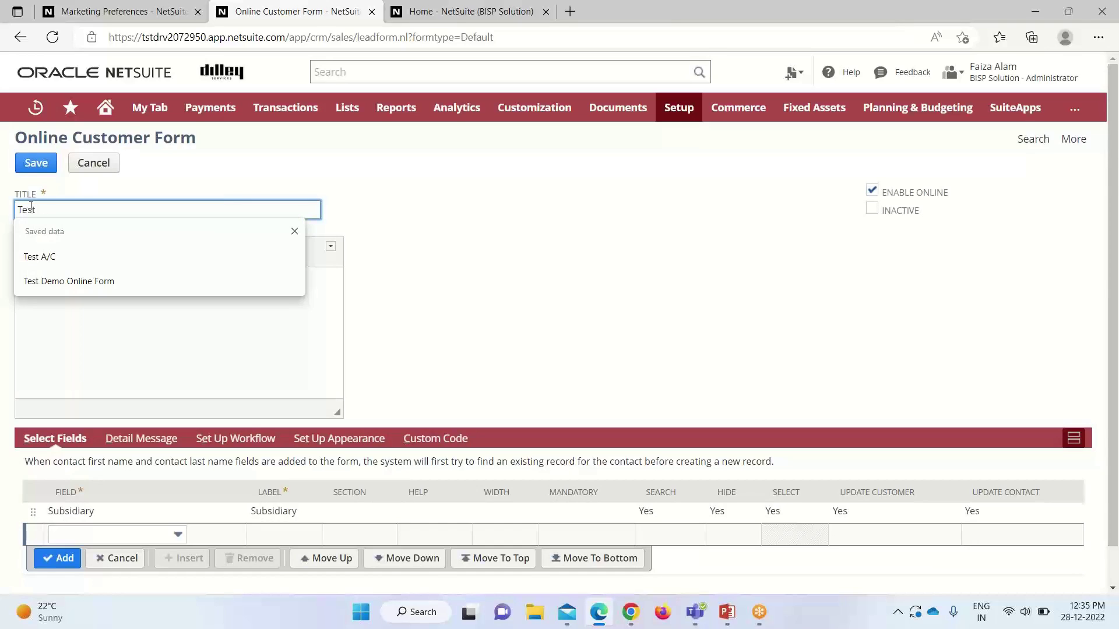
{"action": "type", "text": " Form"}
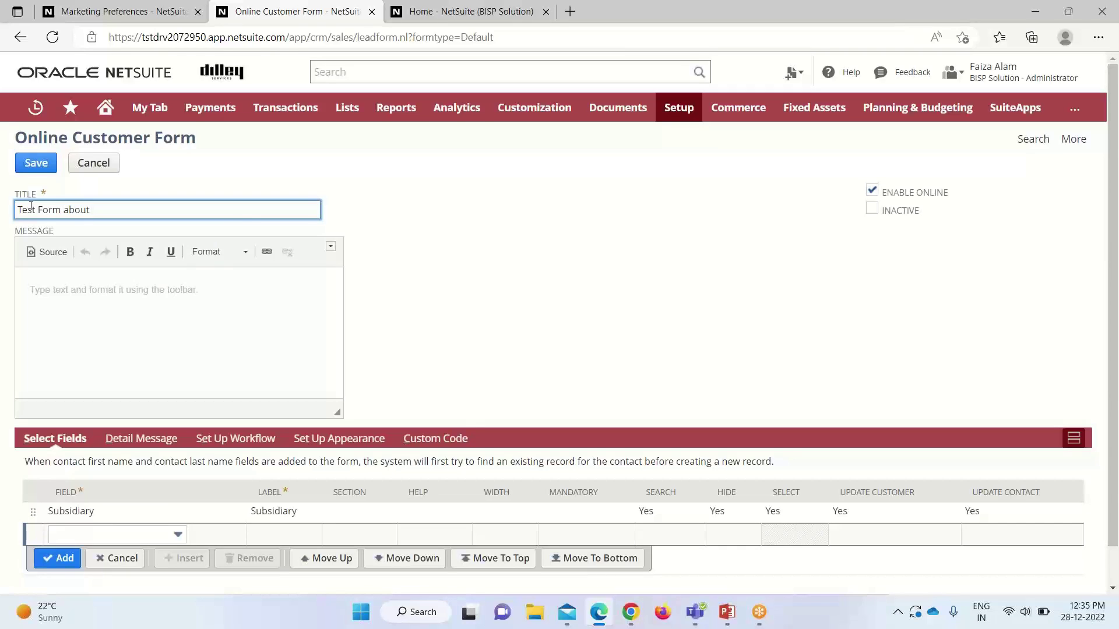
{"action": "type", "text": "about the New Launch"}
Step: Write a form message announcing the launch of the new software version
{"action": "left_click", "coordinate": [28, 288]}
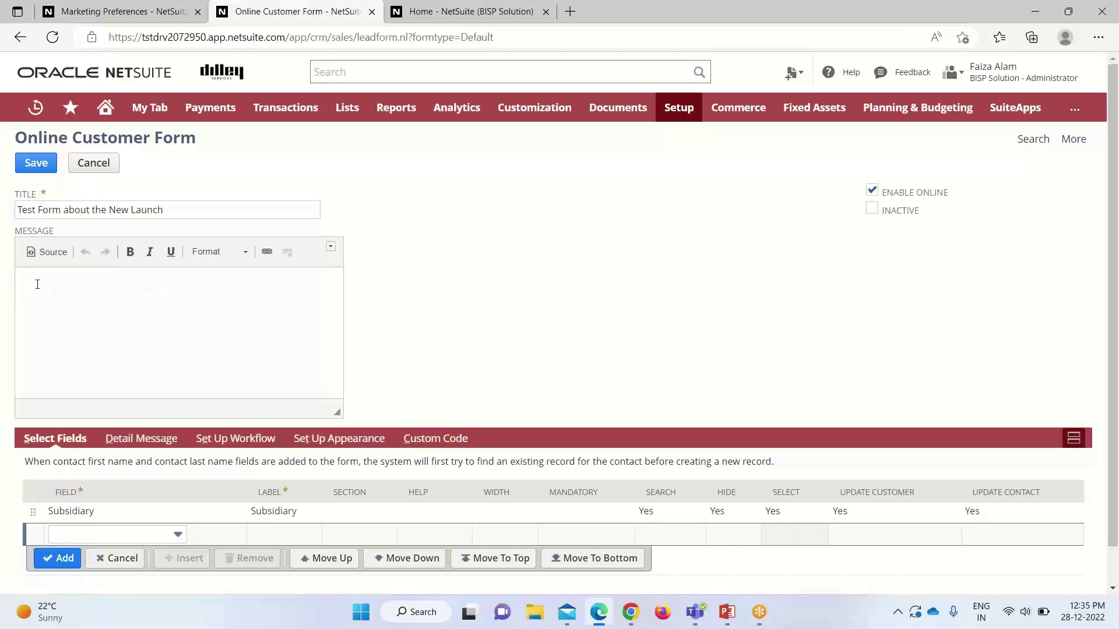
{"action": "type", "text": "Thi"}
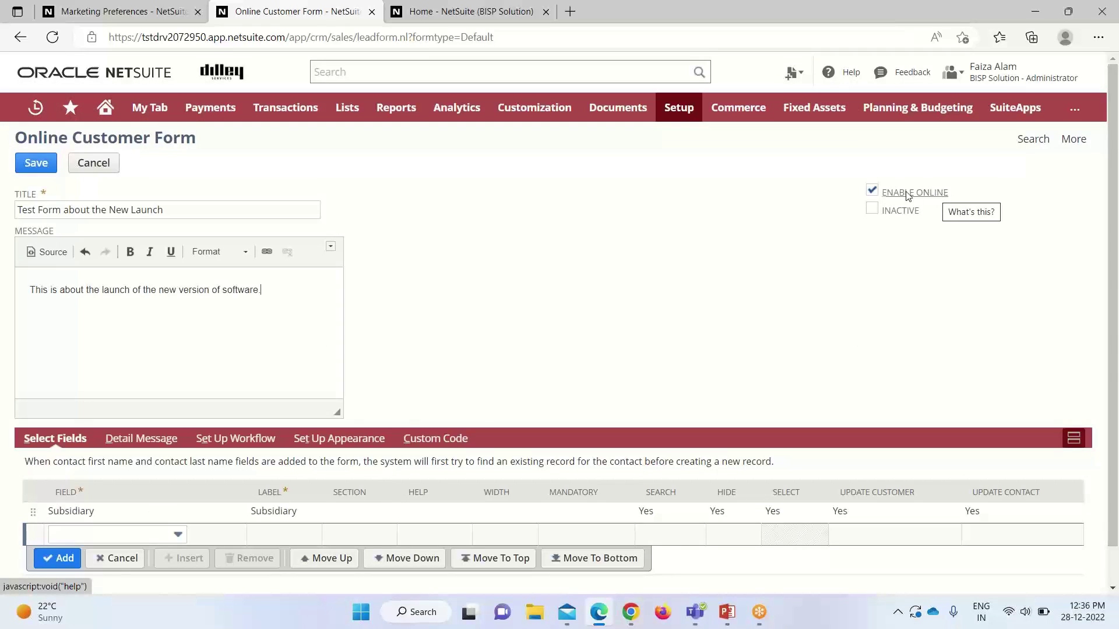
{"action": "scroll", "coordinate": [192, 356], "scroll_direction": "down", "scroll_amount": 2}
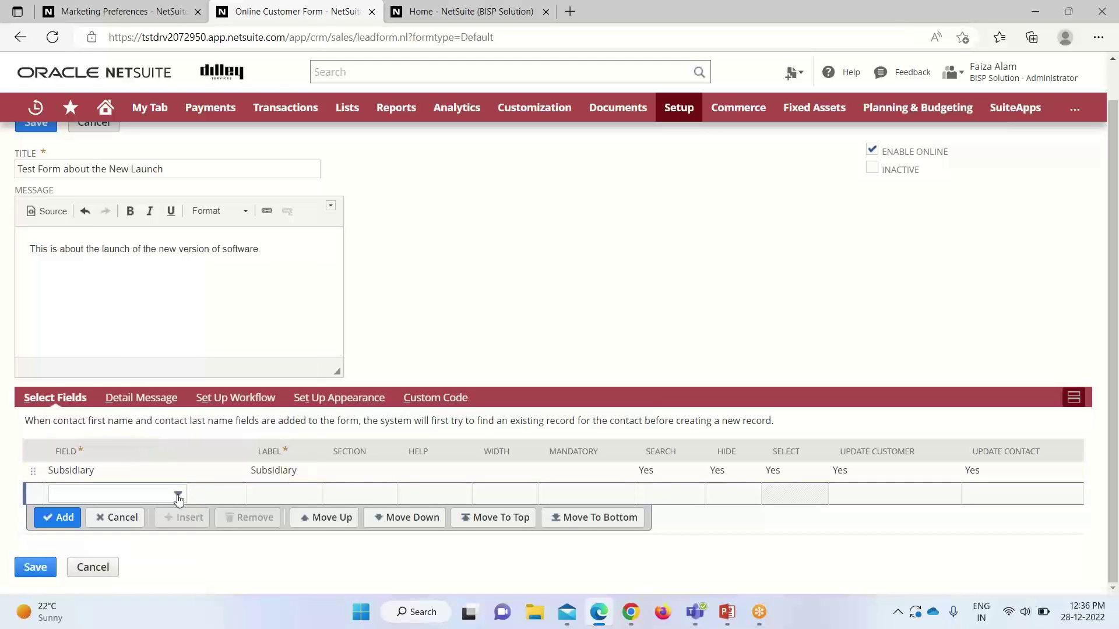
Step: Add First Name to the form's fields as a mandatory field
{"action": "left_click", "coordinate": [177, 494]}
{"action": "type", "text": "First Name"}
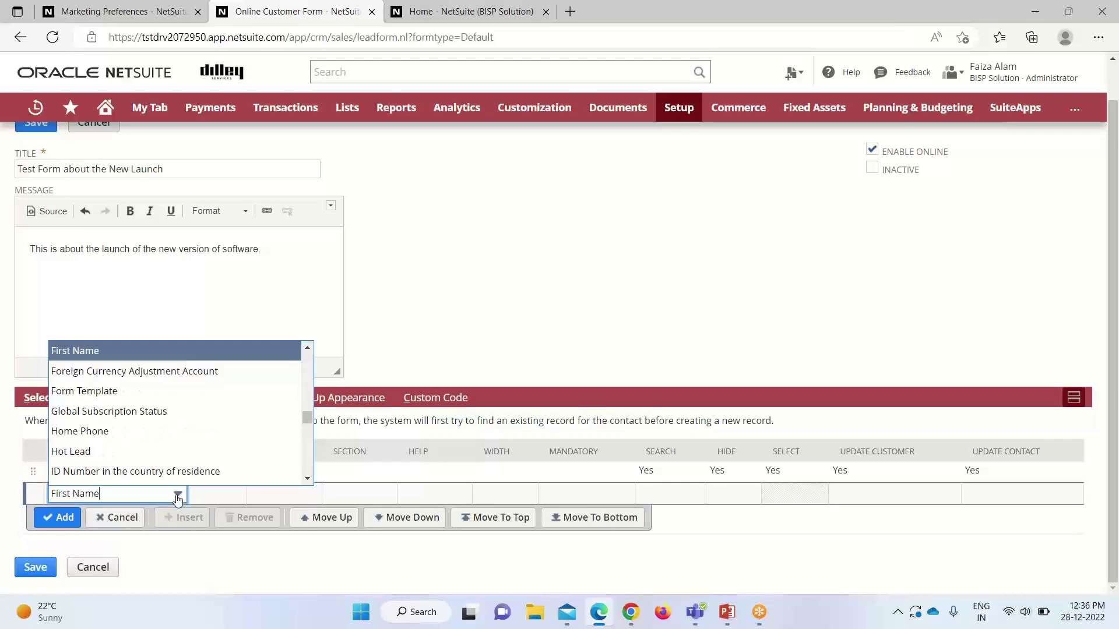
{"action": "left_click", "coordinate": [123, 352]}
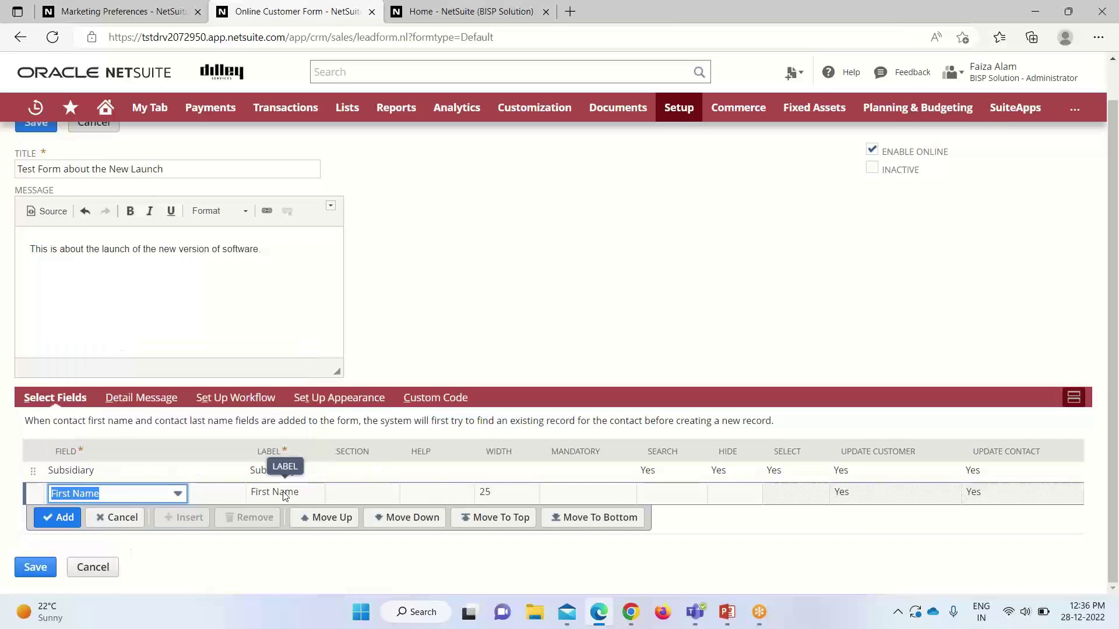
{"action": "left_click", "coordinate": [563, 494]}
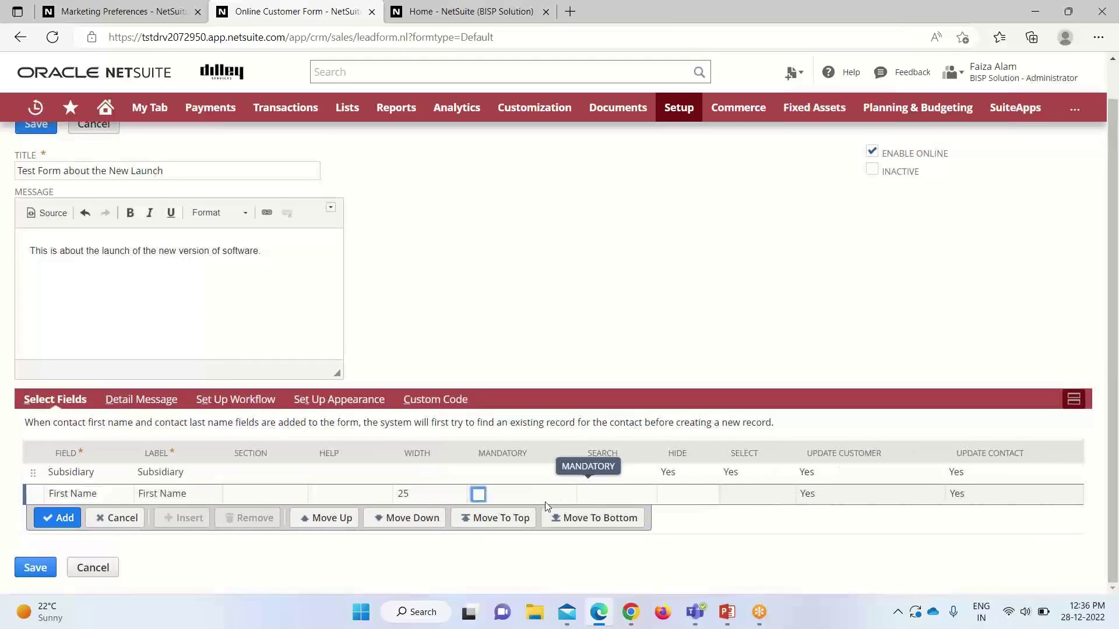
{"action": "left_click", "coordinate": [475, 494]}
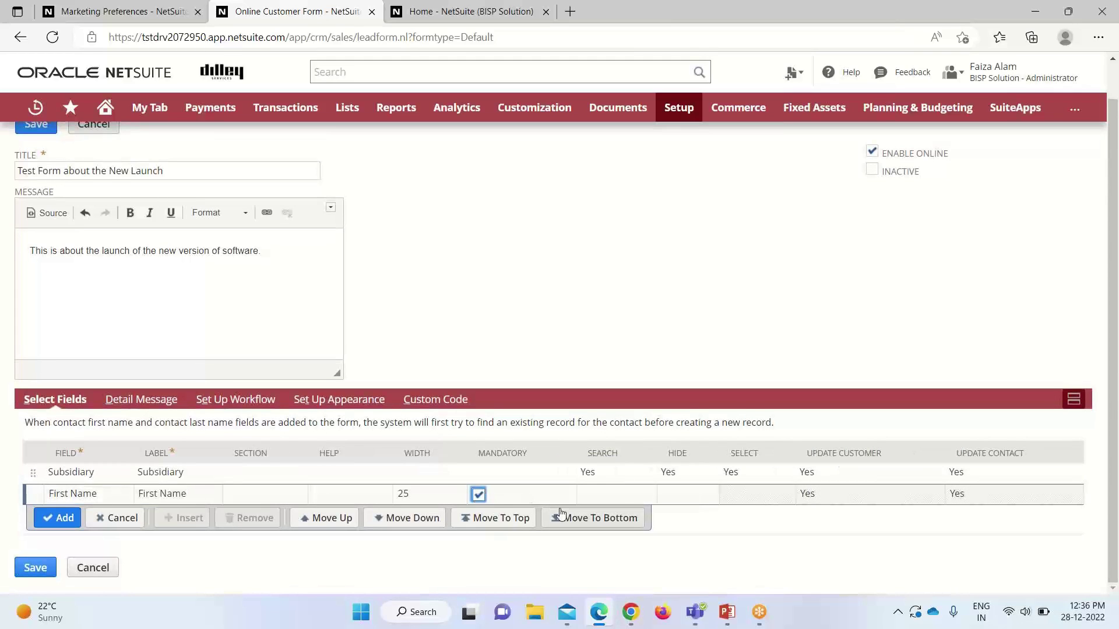
{"action": "left_click", "coordinate": [667, 497]}
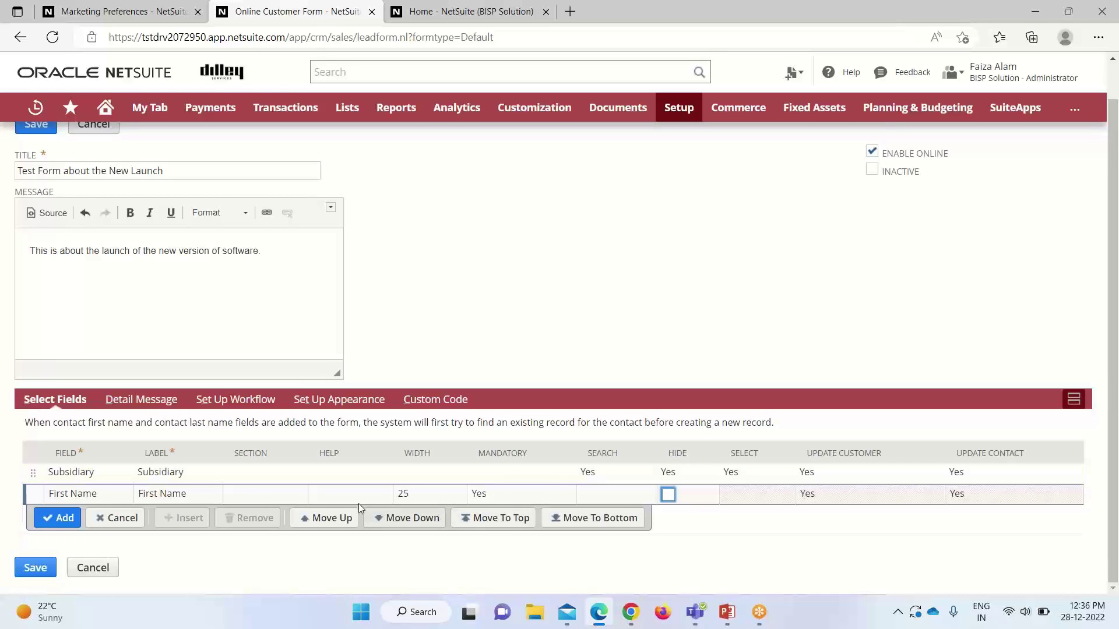
{"action": "left_click", "coordinate": [57, 518]}
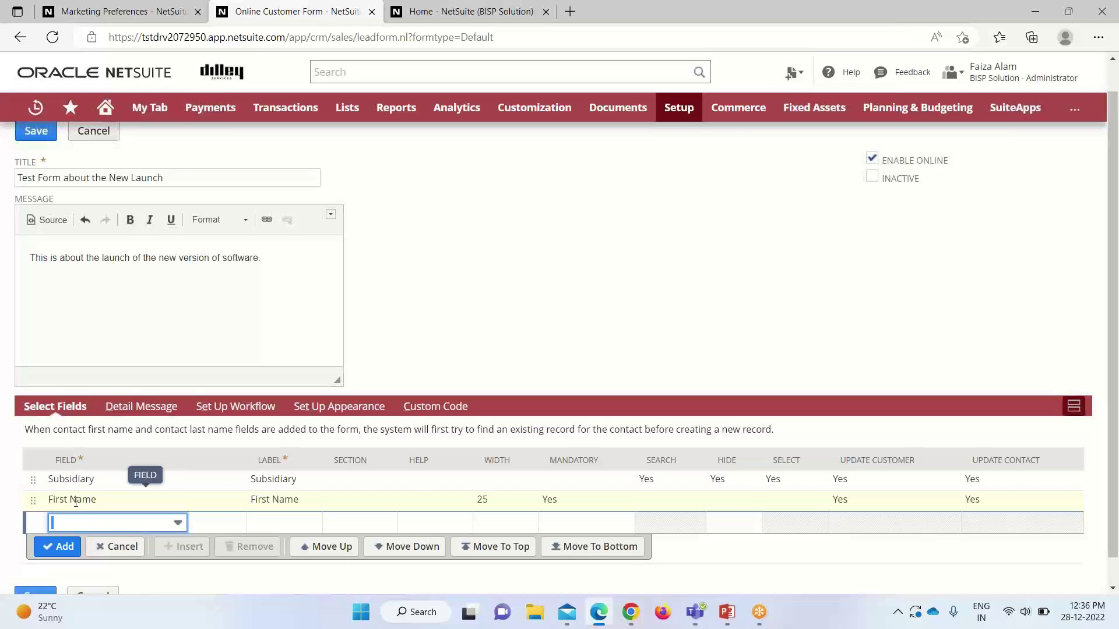
Step: Add a Last Name field row and make it mandatory
{"action": "type", "text": "Last Dunning Evaluation R"}
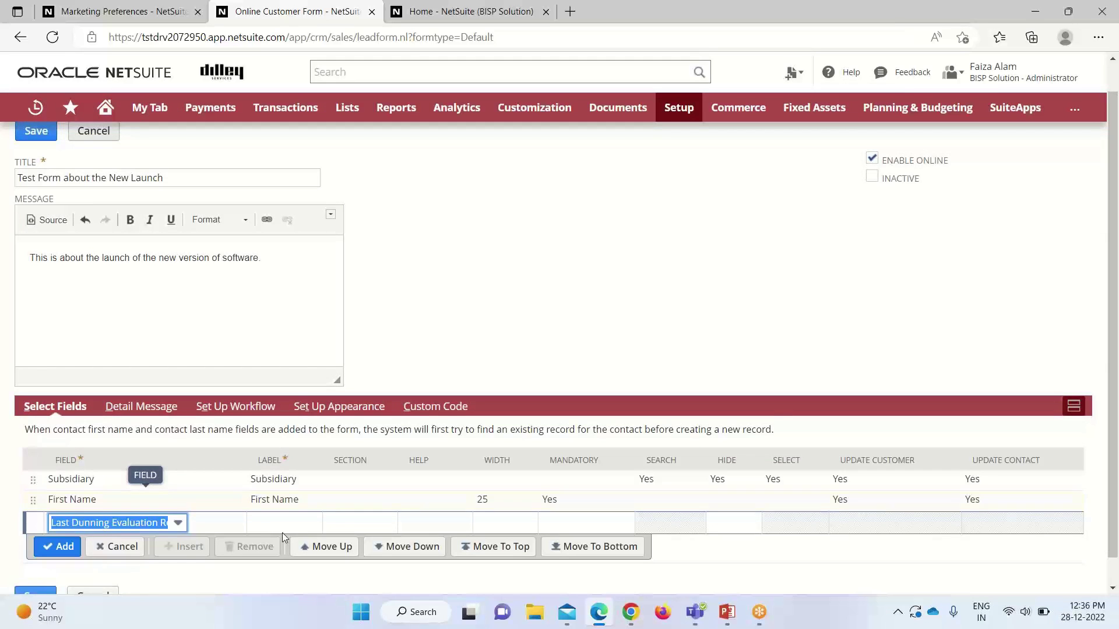
{"action": "left_click", "coordinate": [186, 522]}
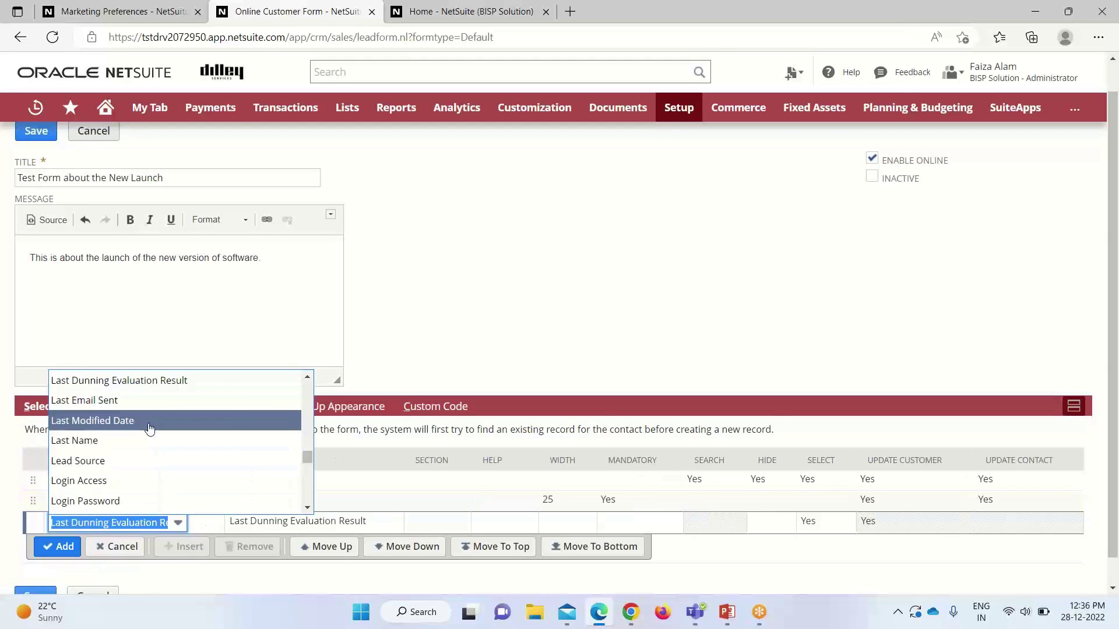
{"action": "scroll", "coordinate": [148, 410], "scroll_direction": "up", "scroll_amount": 1}
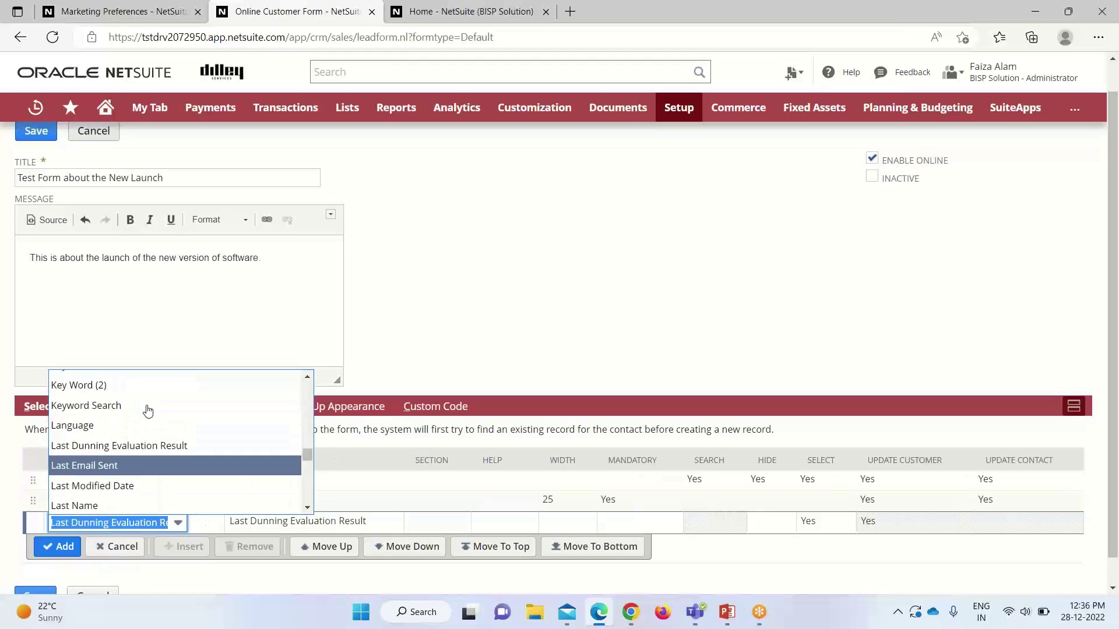
{"action": "scroll", "coordinate": [128, 482], "scroll_direction": "down", "scroll_amount": 1}
{"action": "left_click", "coordinate": [116, 462]}
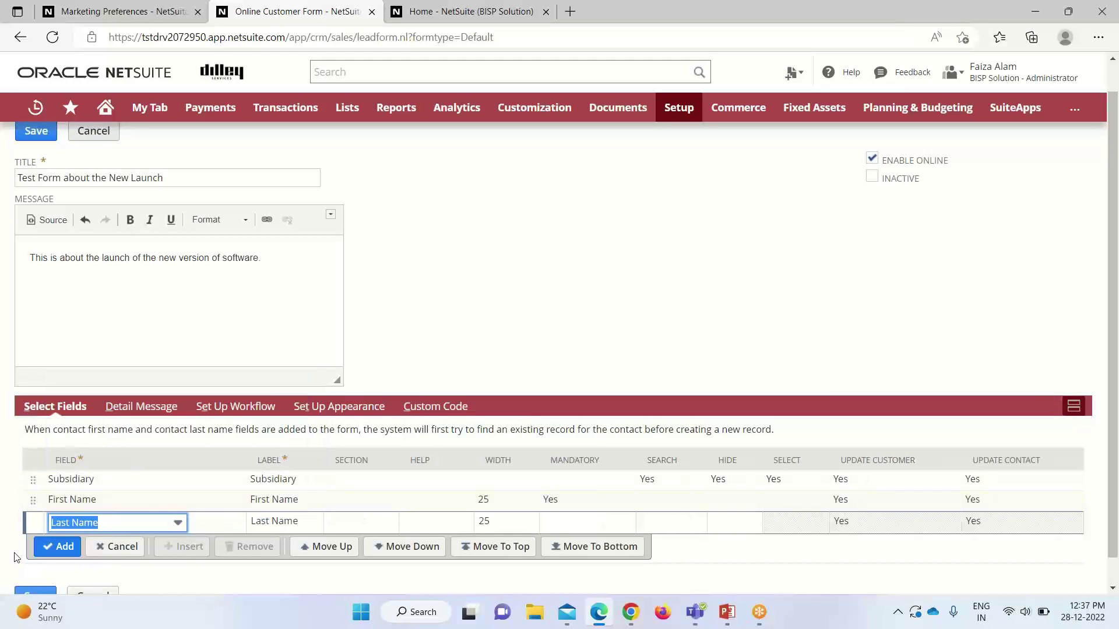
{"action": "left_click", "coordinate": [71, 548]}
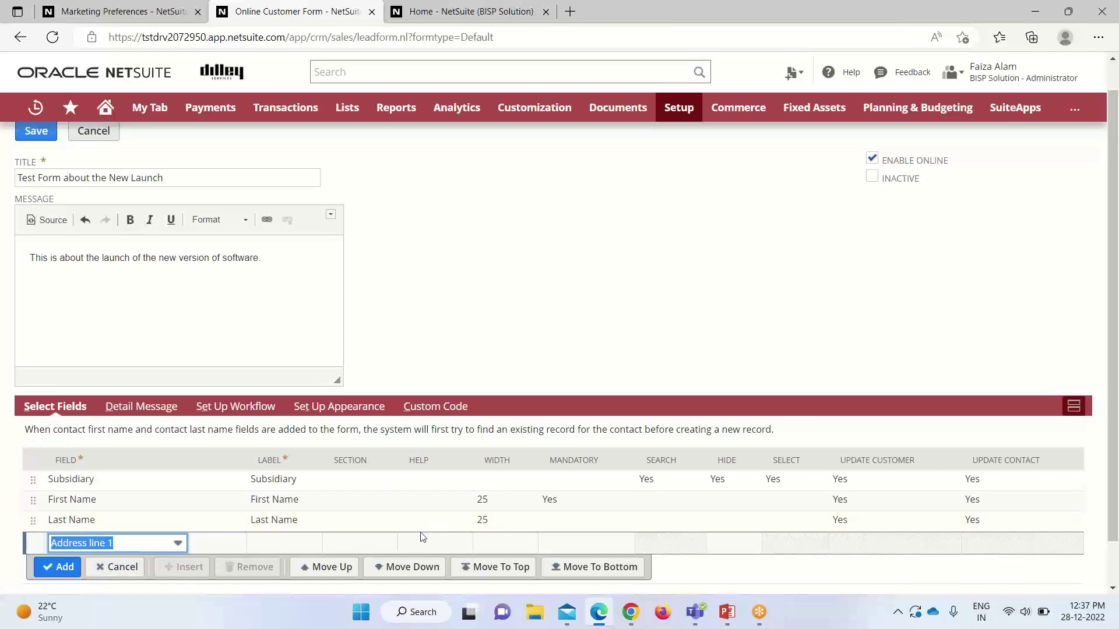
{"action": "left_click", "coordinate": [551, 523]}
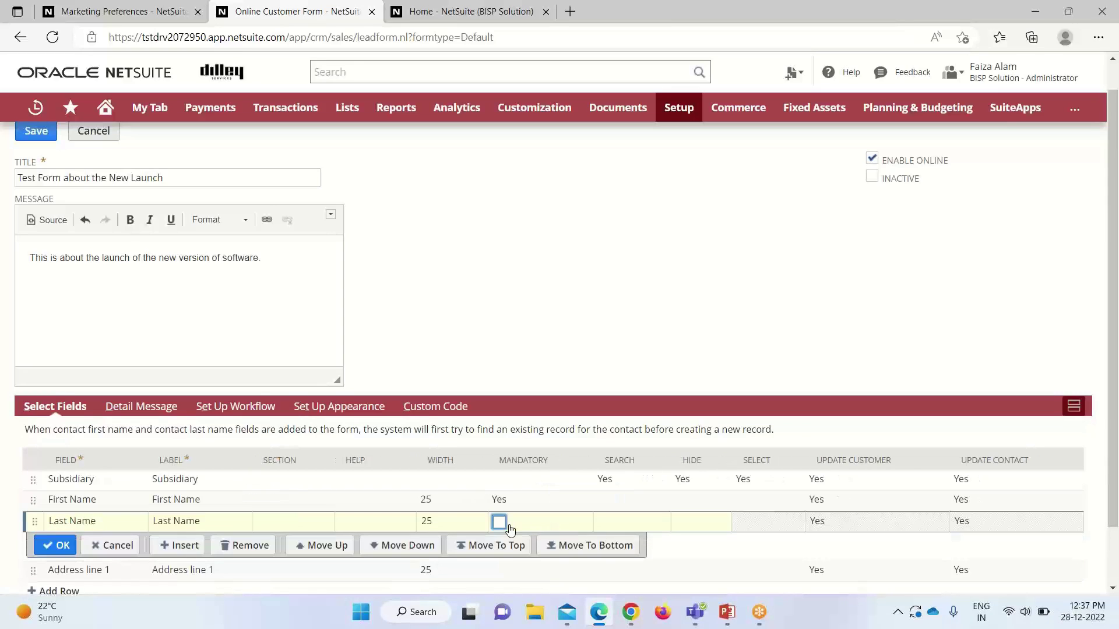
{"action": "left_click", "coordinate": [498, 523]}
{"action": "left_click", "coordinate": [54, 545]}
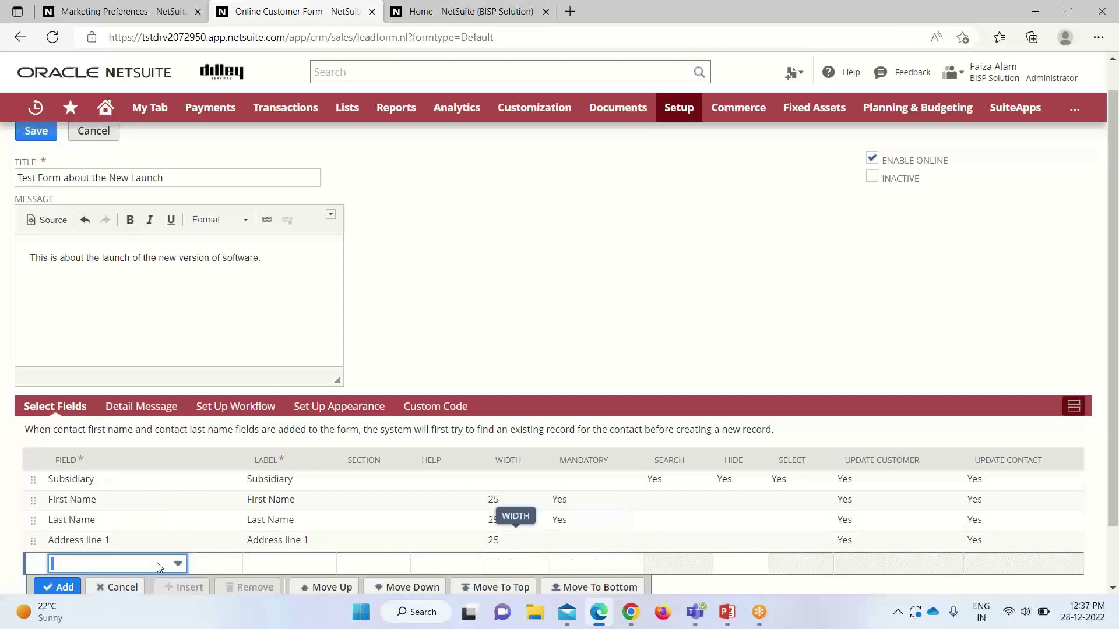
Step: Add Email as a mandatory form field
{"action": "left_click", "coordinate": [178, 564]}
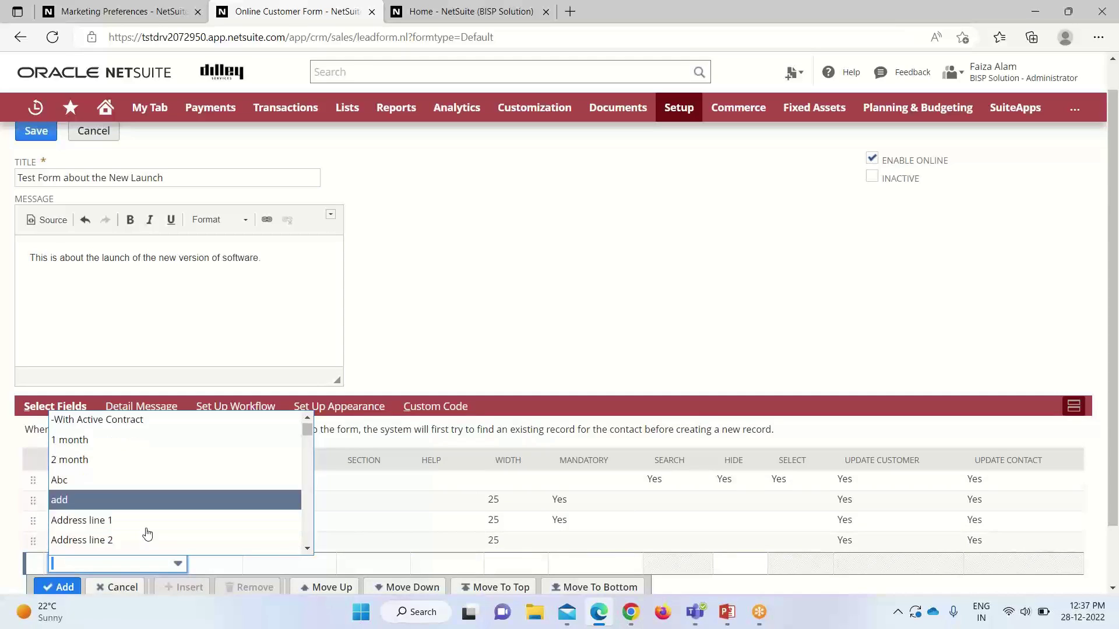
{"action": "type", "text": "Email"}
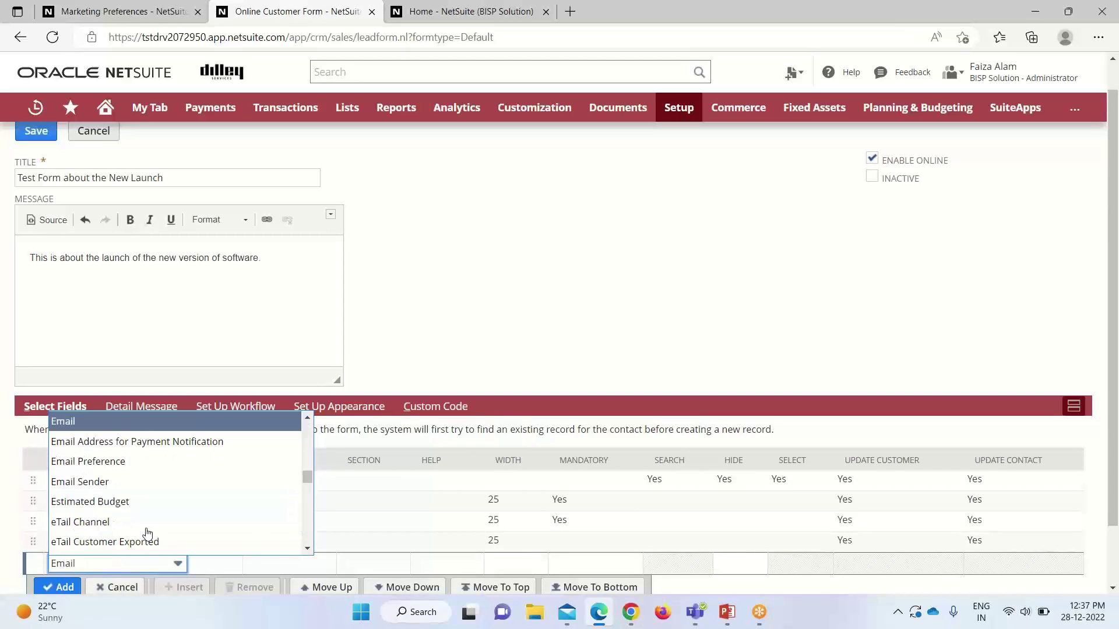
{"action": "left_click", "coordinate": [100, 421]}
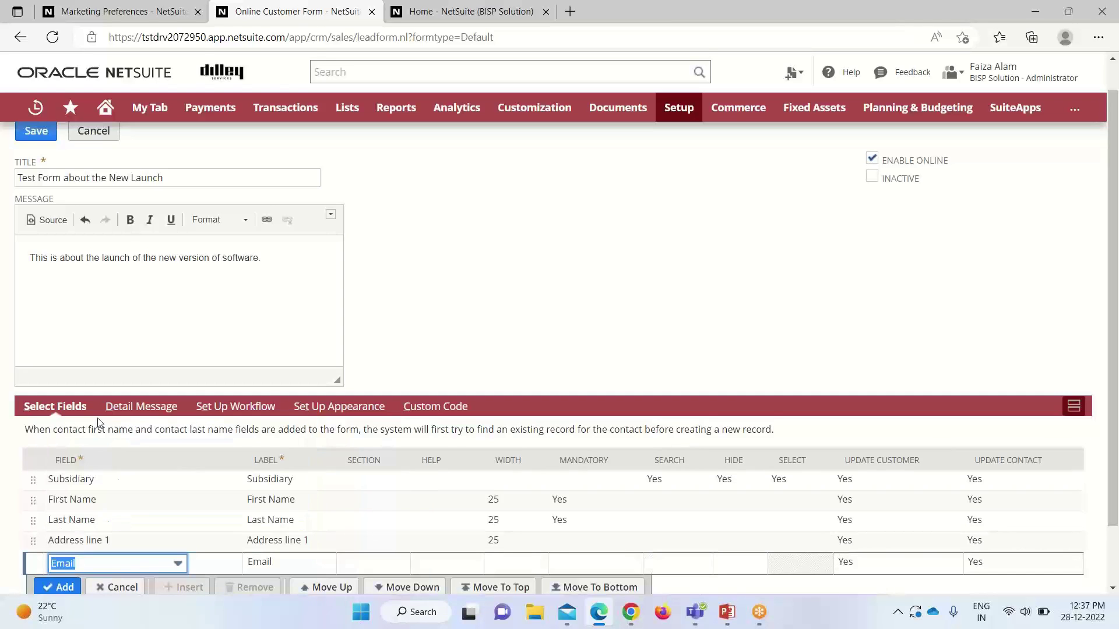
{"action": "left_click", "coordinate": [565, 569]}
{"action": "left_click", "coordinate": [506, 563]}
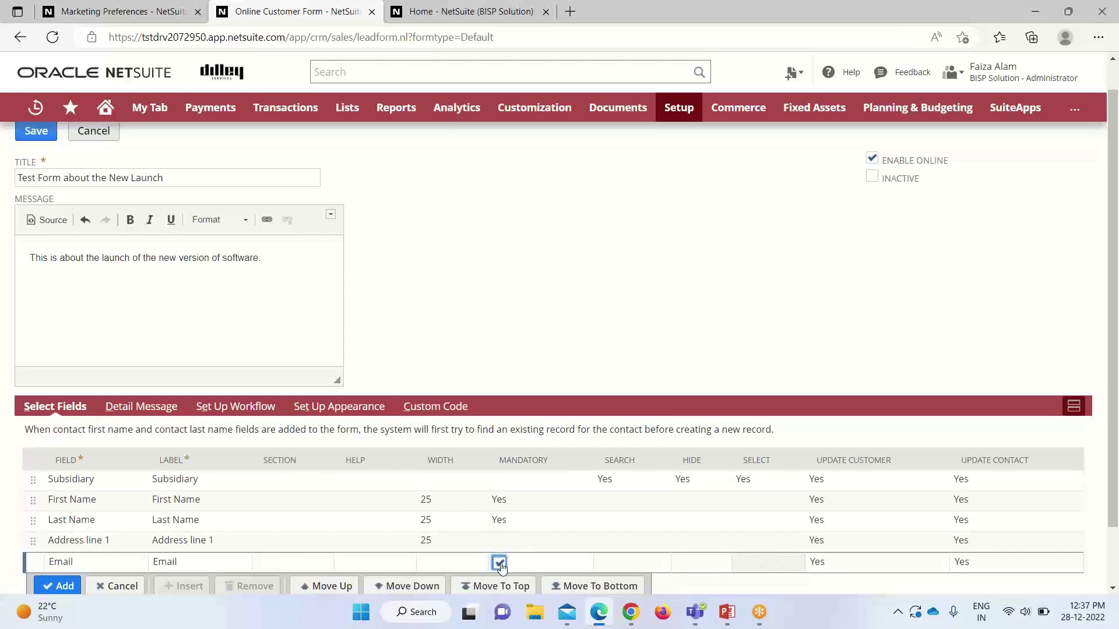
{"action": "scroll", "coordinate": [399, 563], "scroll_direction": "down", "scroll_amount": 2}
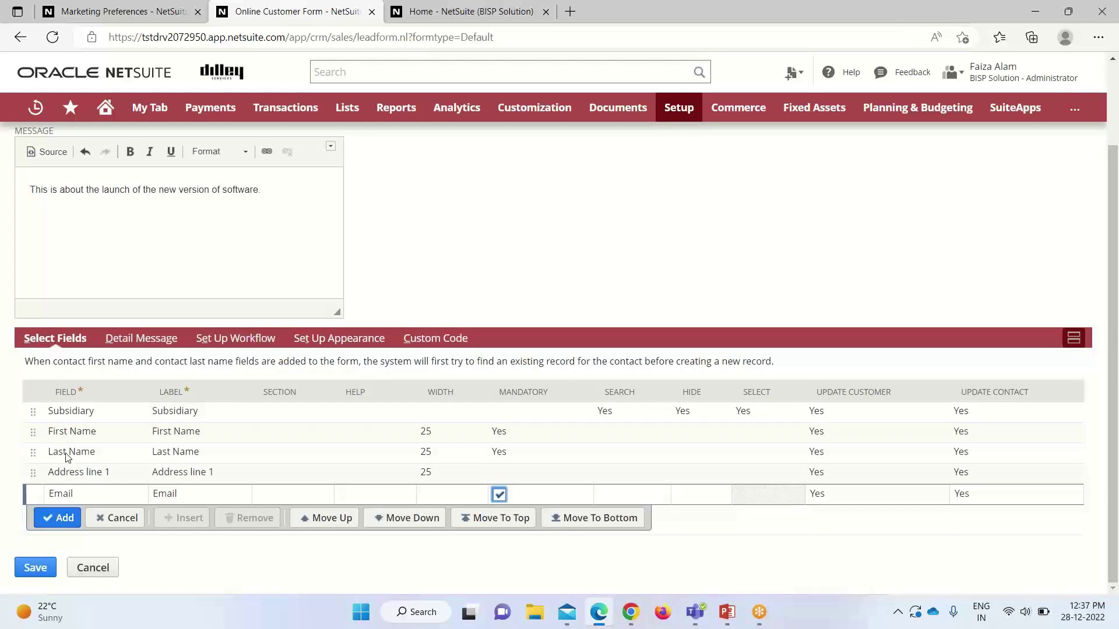
{"action": "left_click", "coordinate": [65, 518]}
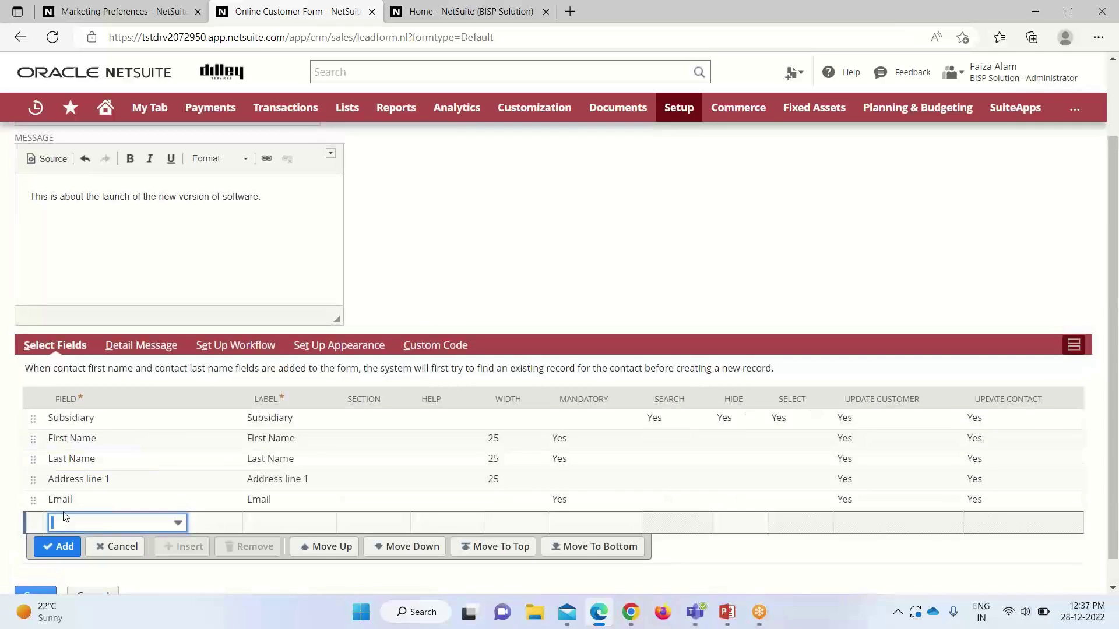
Step: Add a Company Name field row to the form
{"action": "type", "text": "c"}
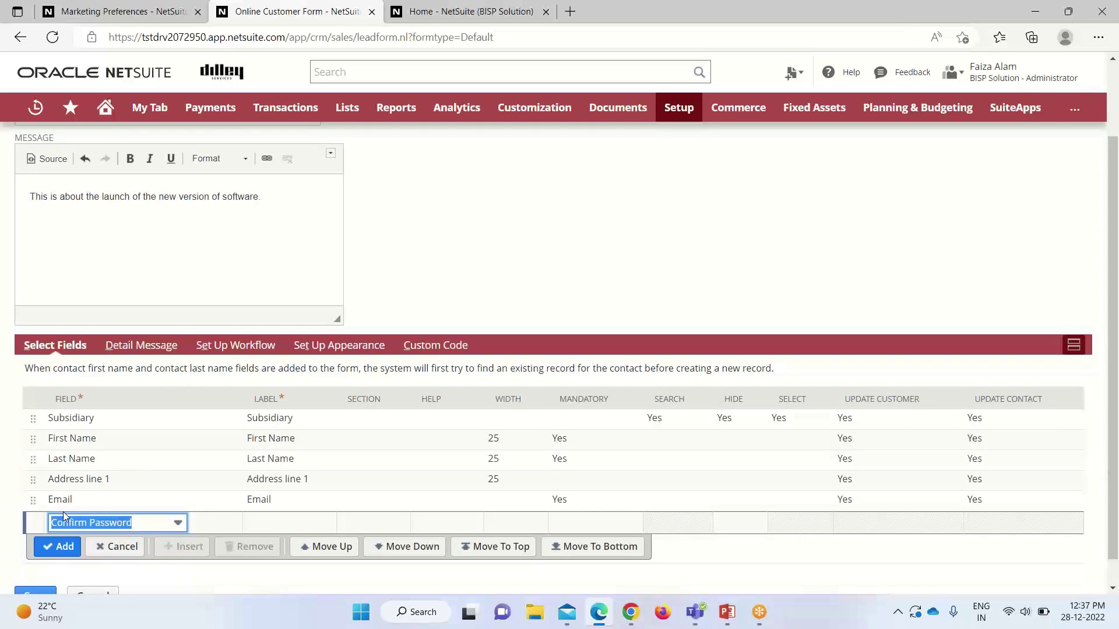
{"action": "left_click", "coordinate": [179, 522]}
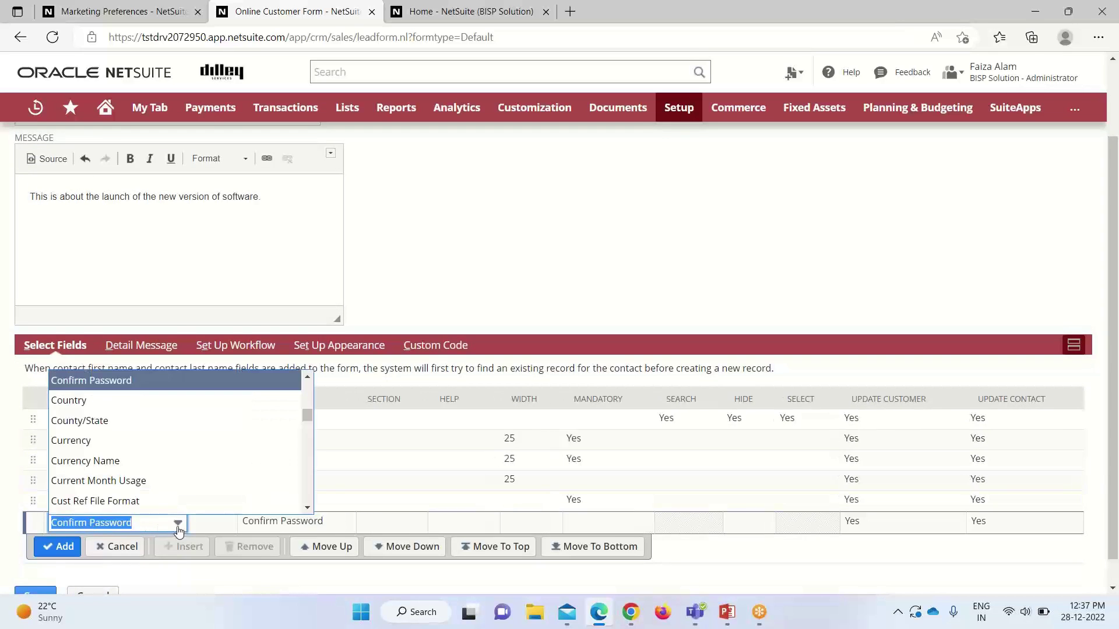
{"action": "scroll", "coordinate": [127, 425], "scroll_direction": "up", "scroll_amount": 1}
{"action": "scroll", "coordinate": [127, 425], "scroll_direction": "up", "scroll_amount": 2}
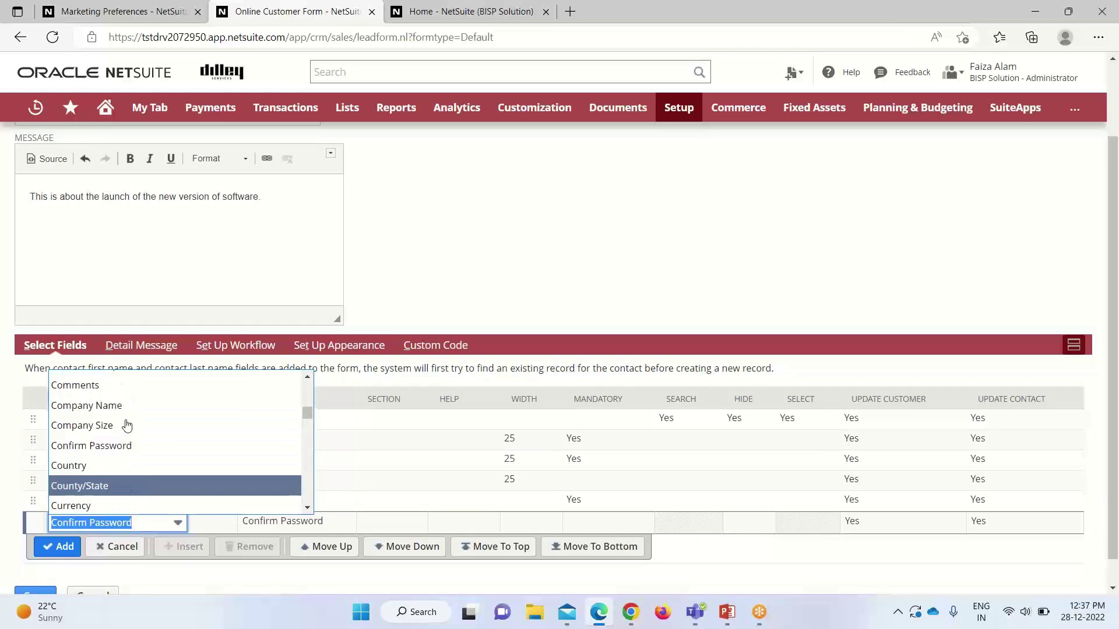
{"action": "scroll", "coordinate": [124, 428], "scroll_direction": "down", "scroll_amount": 1}
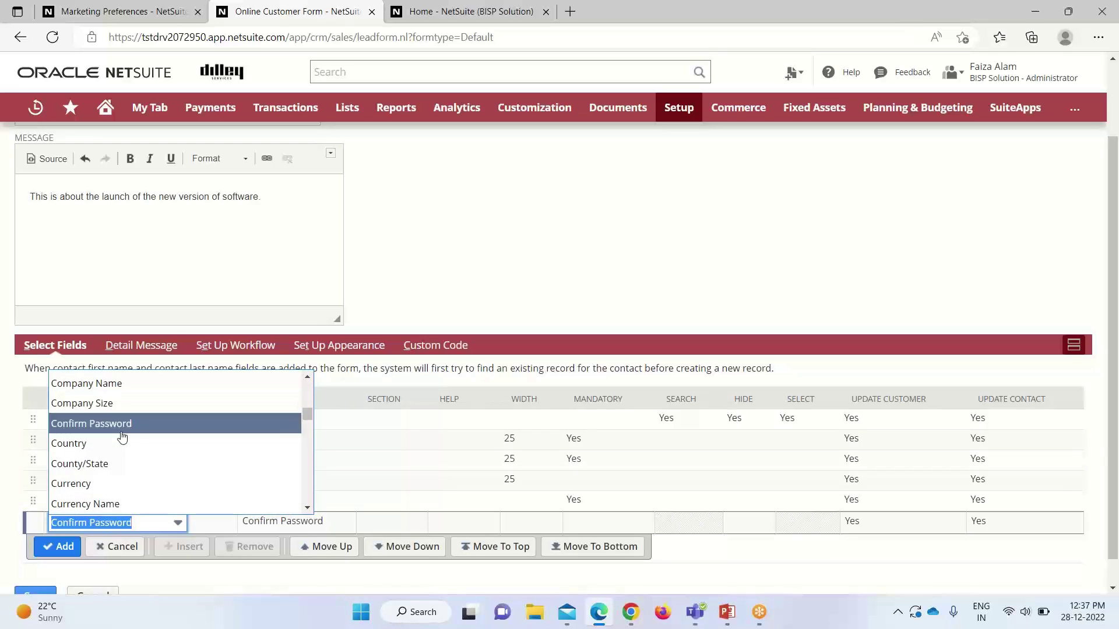
{"action": "scroll", "coordinate": [146, 444], "scroll_direction": "down", "scroll_amount": 2}
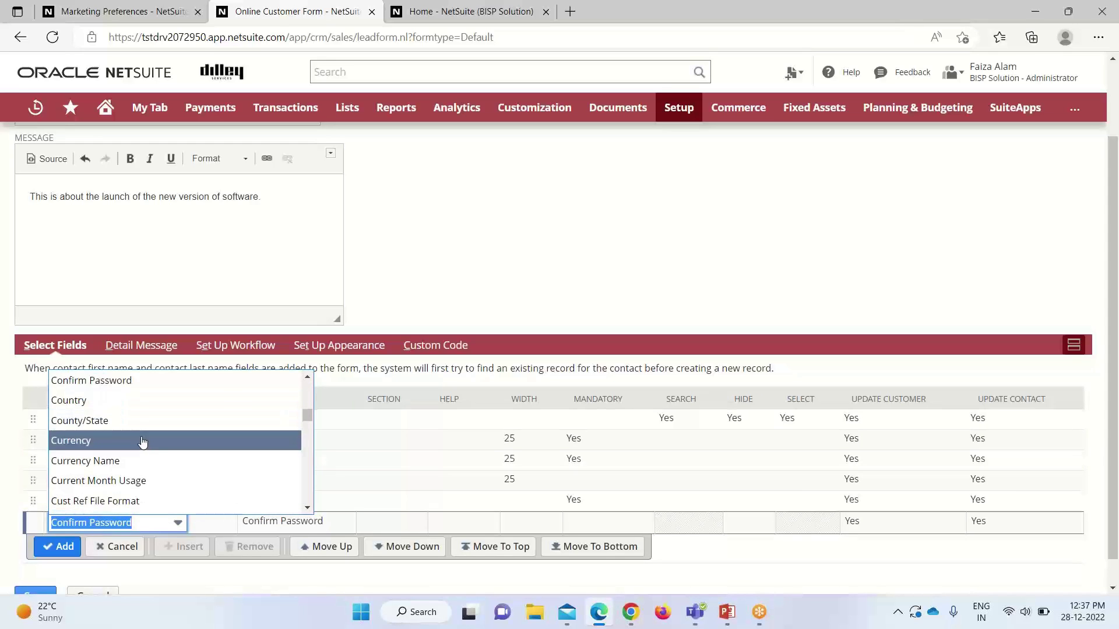
{"action": "scroll", "coordinate": [146, 445], "scroll_direction": "up", "scroll_amount": 2}
{"action": "left_click", "coordinate": [150, 383]}
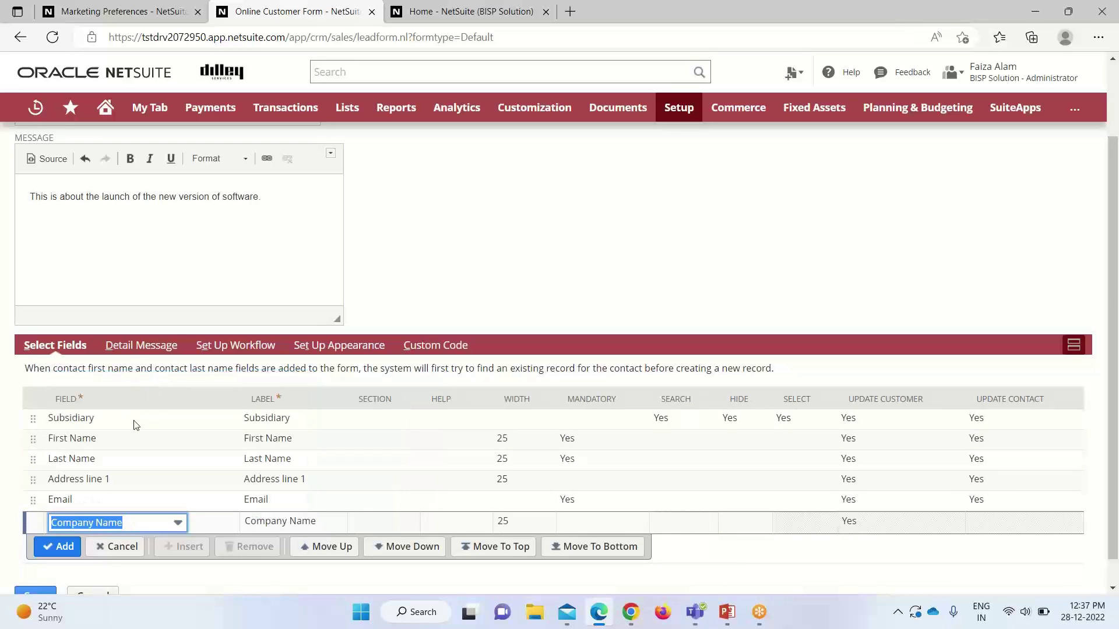
{"action": "left_click", "coordinate": [54, 544]}
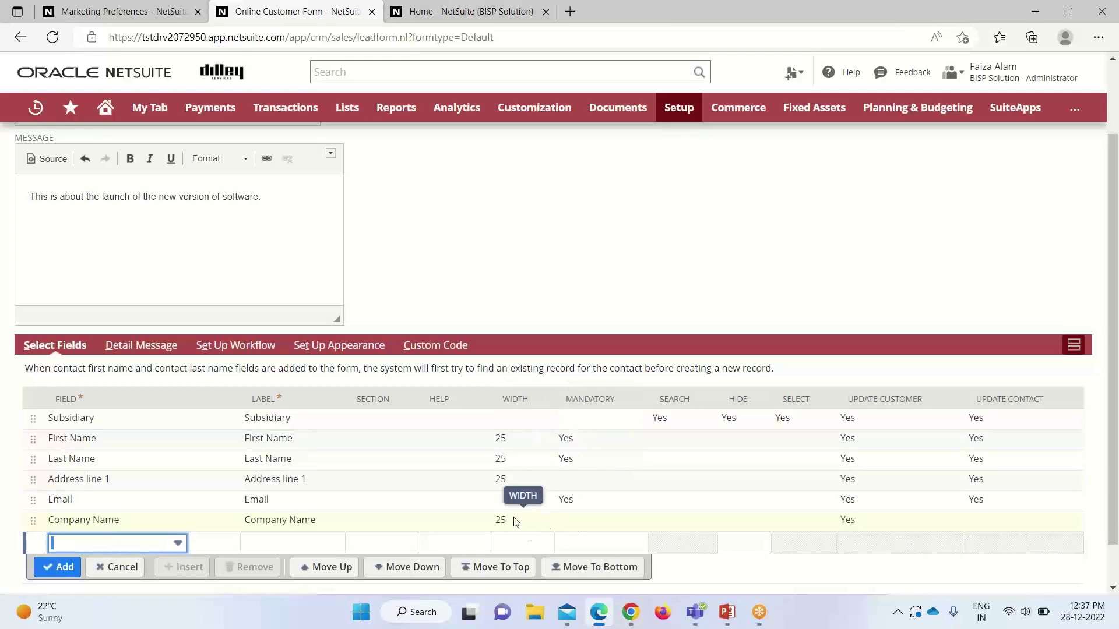
Step: Make the Subsidiary field mandatory, then view the Detail Message subtab
{"action": "left_click", "coordinate": [571, 427]}
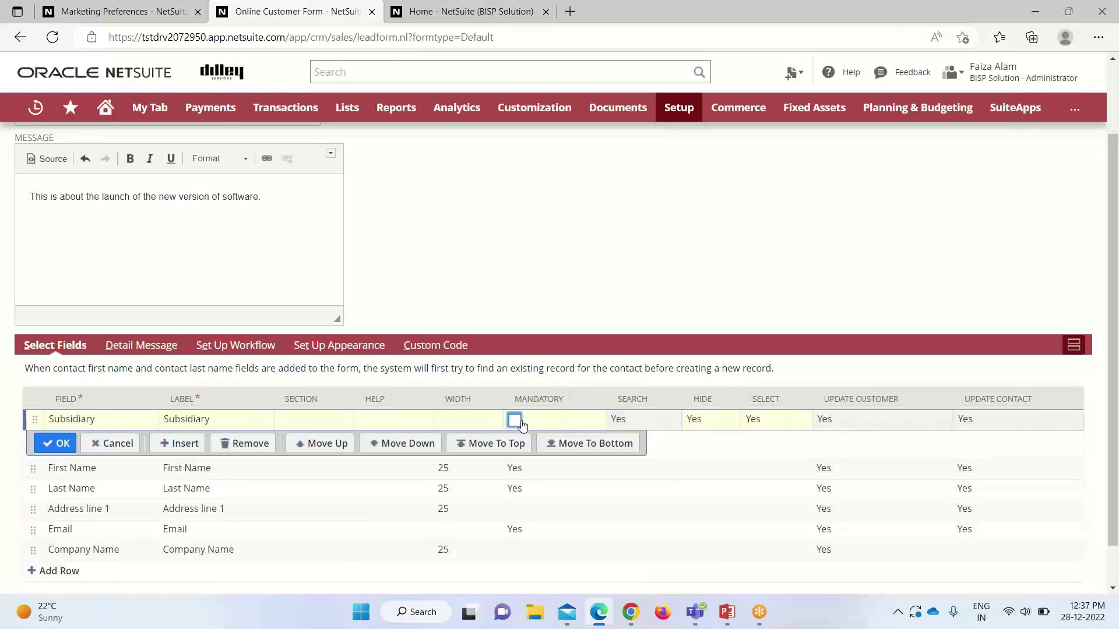
{"action": "left_click", "coordinate": [56, 443]}
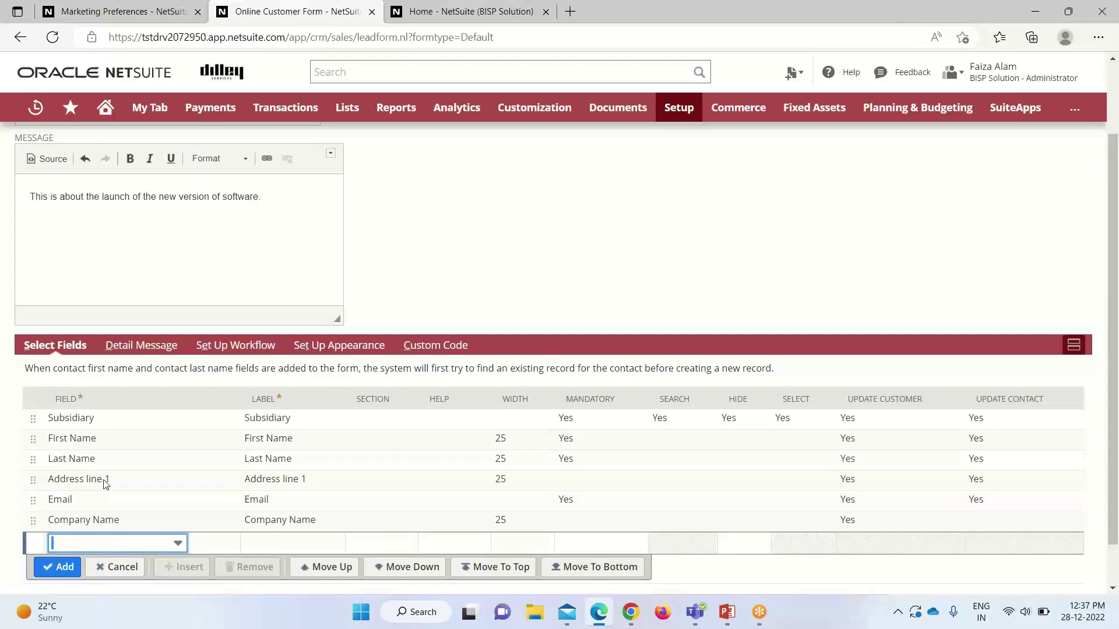
{"action": "left_click", "coordinate": [138, 347]}
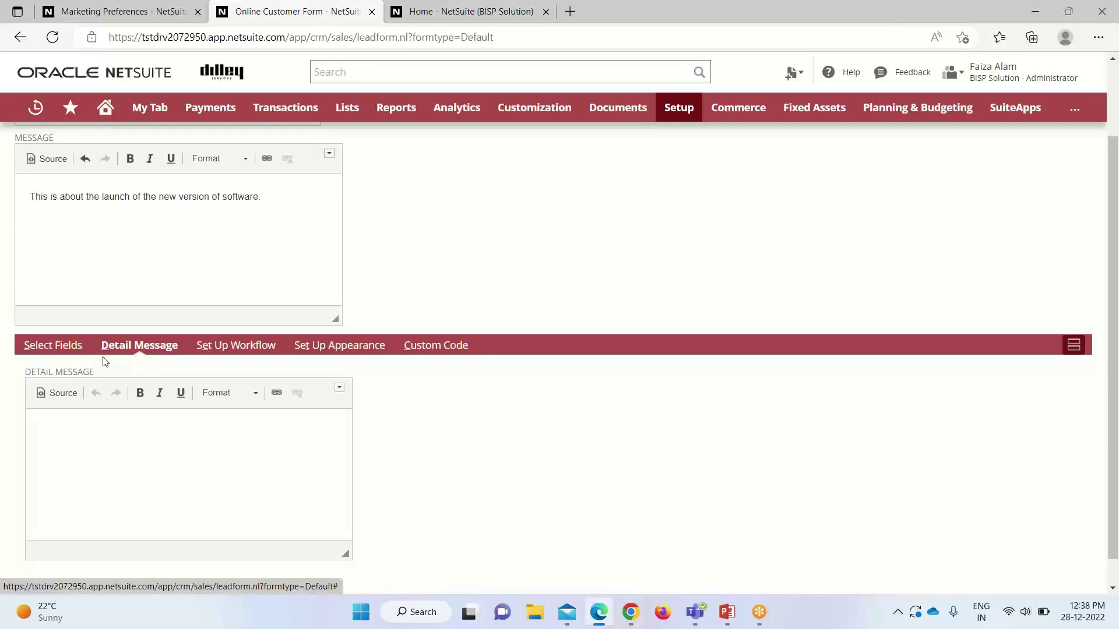
Step: Show the Set Up Workflow preferences, leaving Lead Status at Lead - Unqualified
{"action": "left_click", "coordinate": [244, 349]}
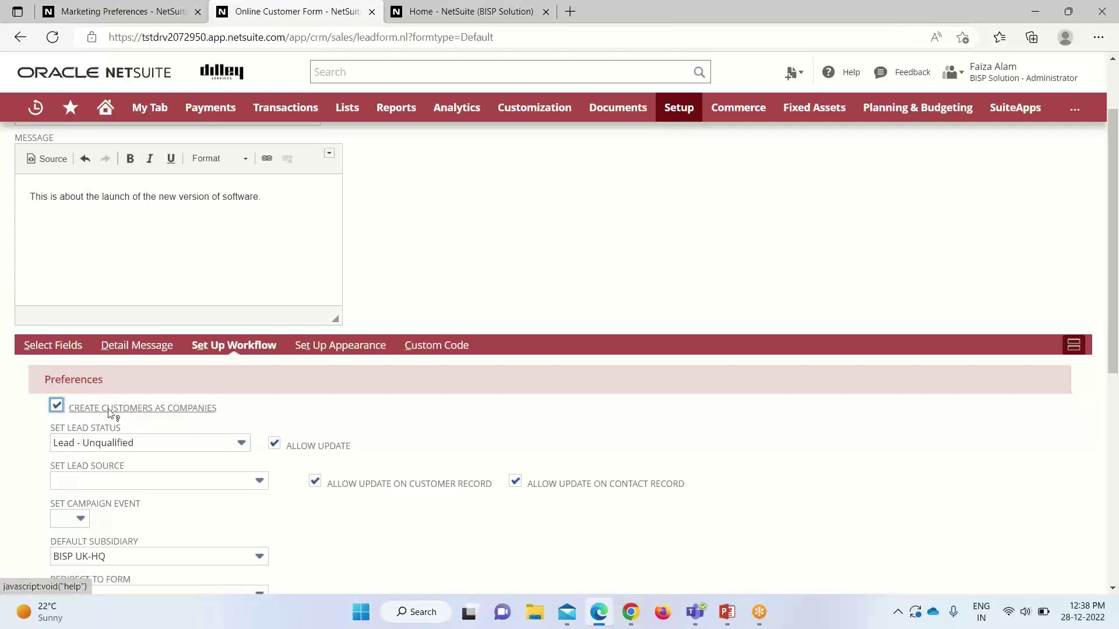
{"action": "left_click", "coordinate": [239, 445]}
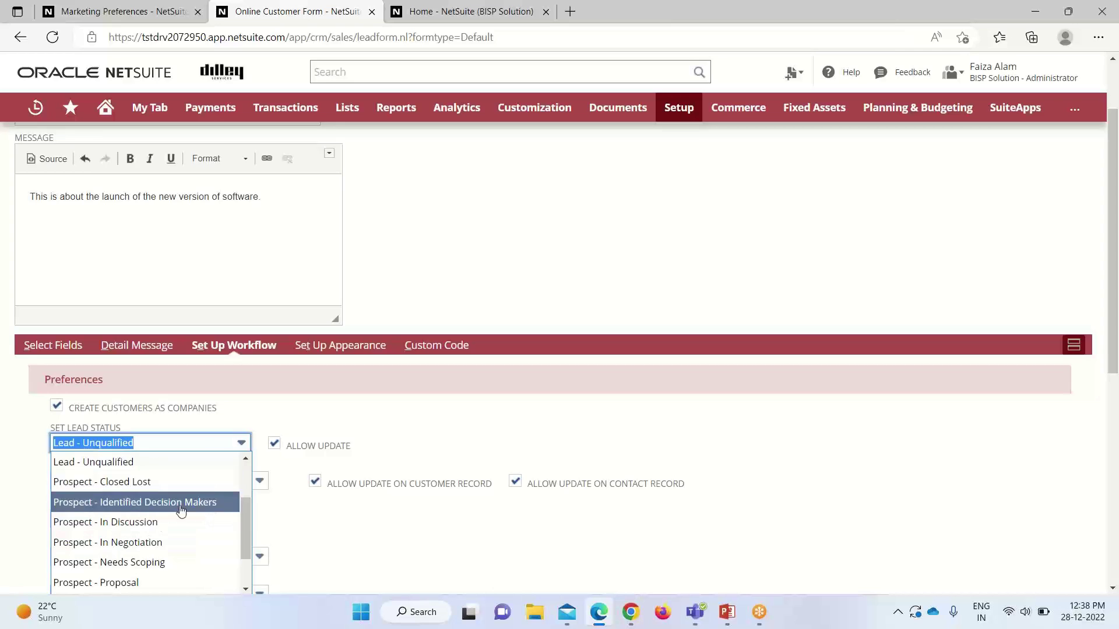
{"action": "left_click", "coordinate": [277, 414]}
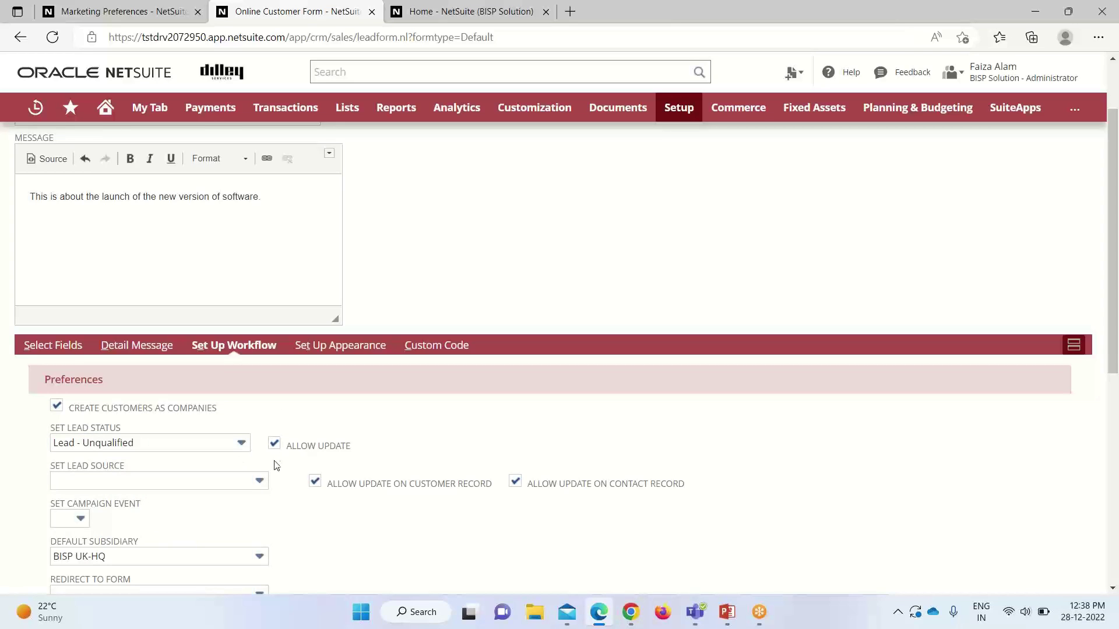
{"action": "scroll", "coordinate": [223, 480], "scroll_direction": "down", "scroll_amount": 1}
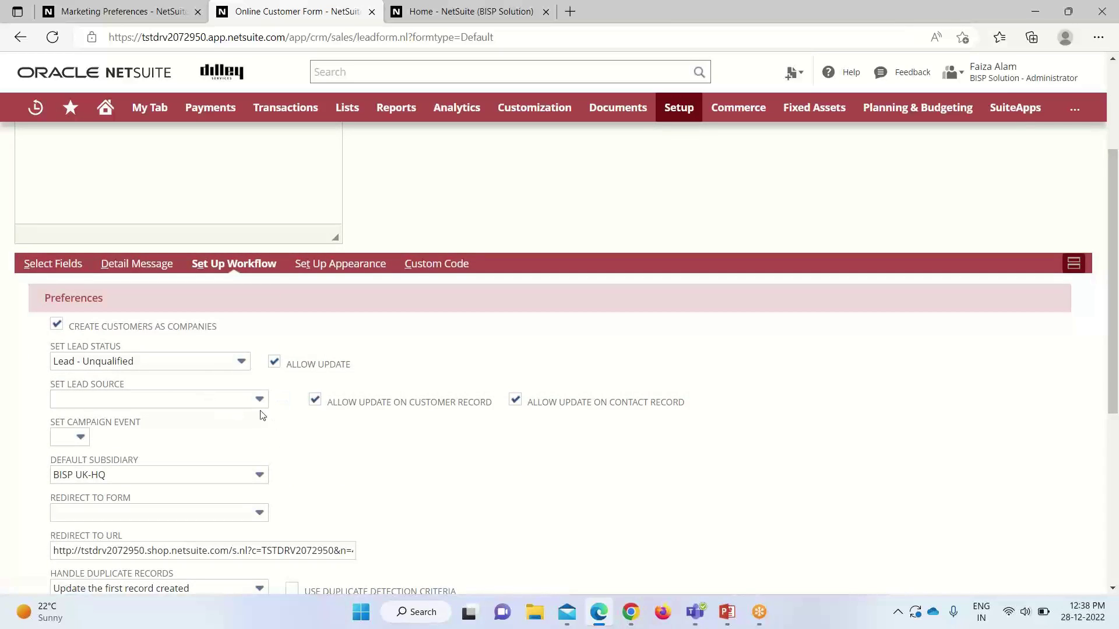
Step: Set the lead source to B2B Lead Nurturing and leave Redirect to Form empty
{"action": "left_click", "coordinate": [258, 406]}
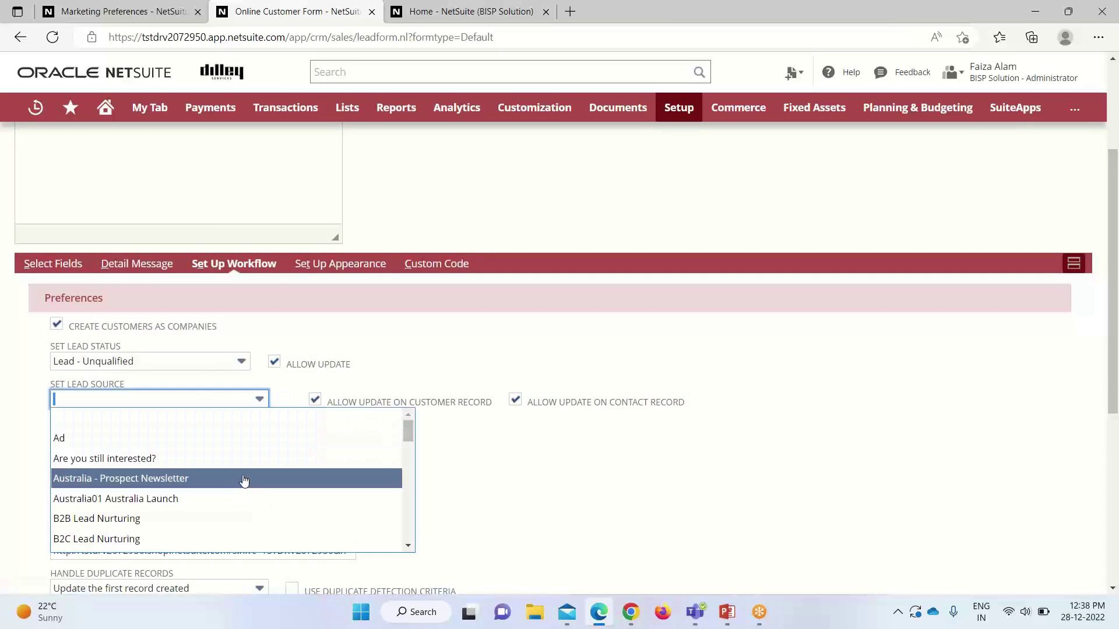
{"action": "left_click", "coordinate": [233, 518]}
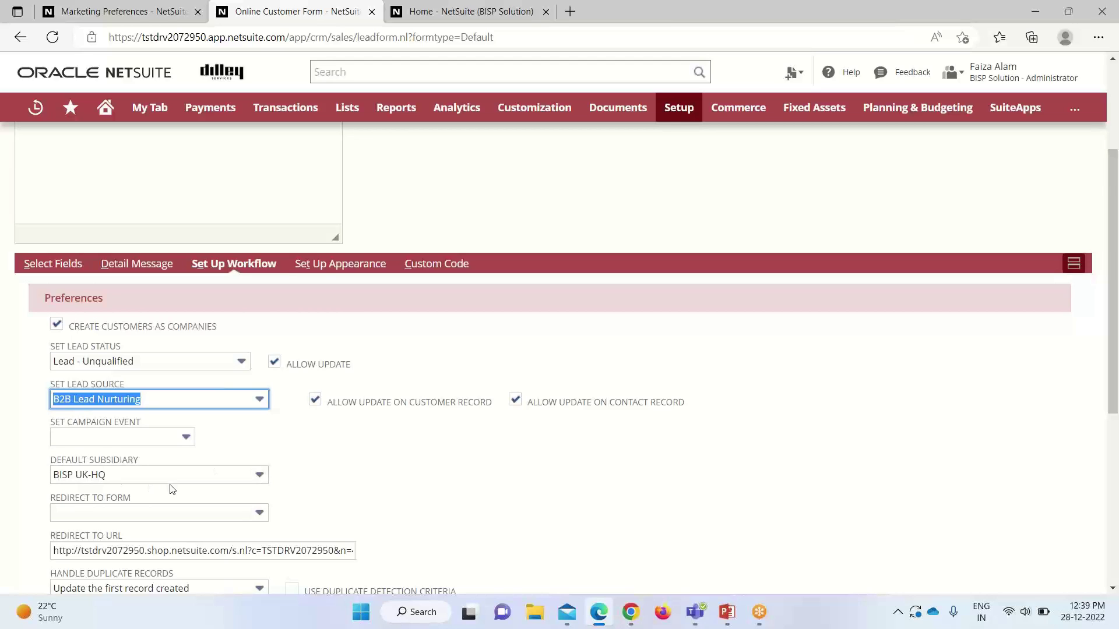
{"action": "scroll", "coordinate": [203, 488], "scroll_direction": "down", "scroll_amount": 1}
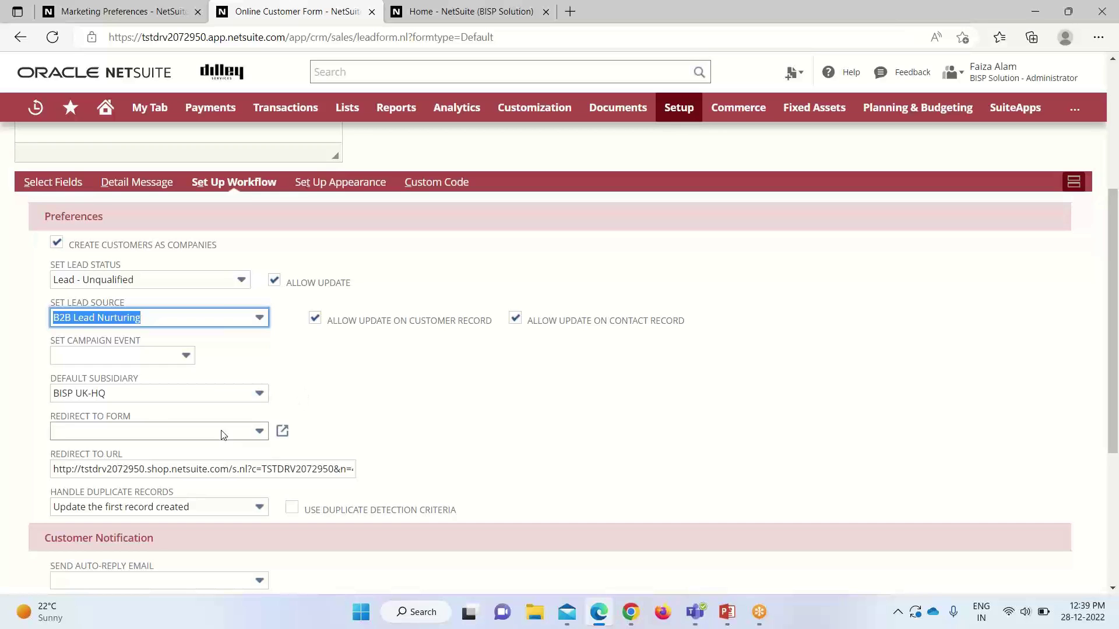
{"action": "left_click", "coordinate": [259, 434]}
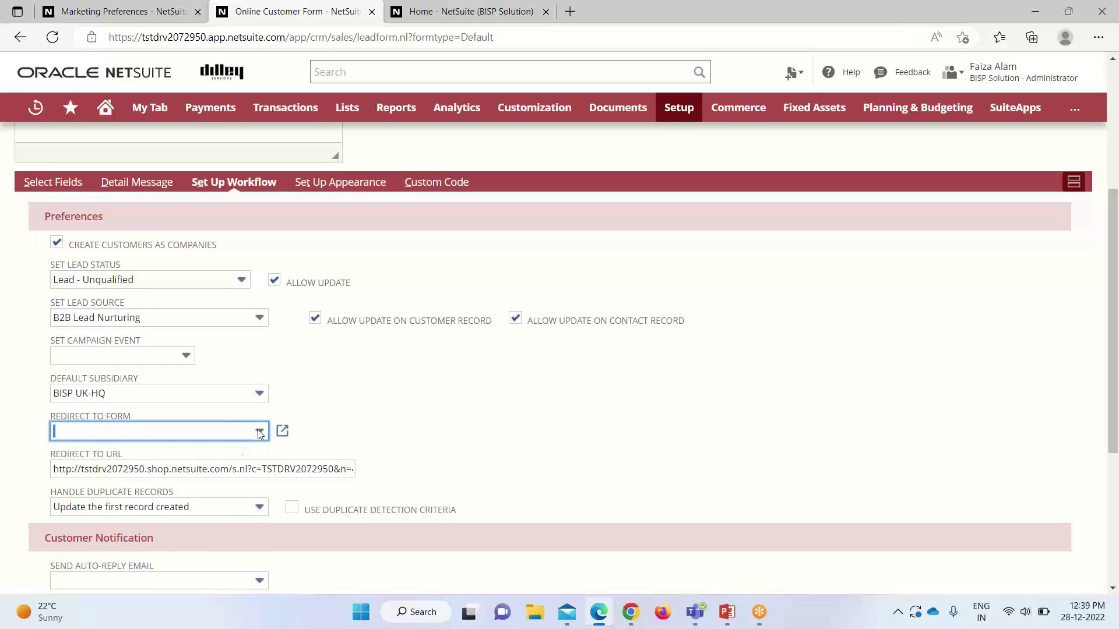
{"action": "scroll", "coordinate": [212, 483], "scroll_direction": "down", "scroll_amount": 1}
{"action": "scroll", "coordinate": [212, 484], "scroll_direction": "down", "scroll_amount": 2}
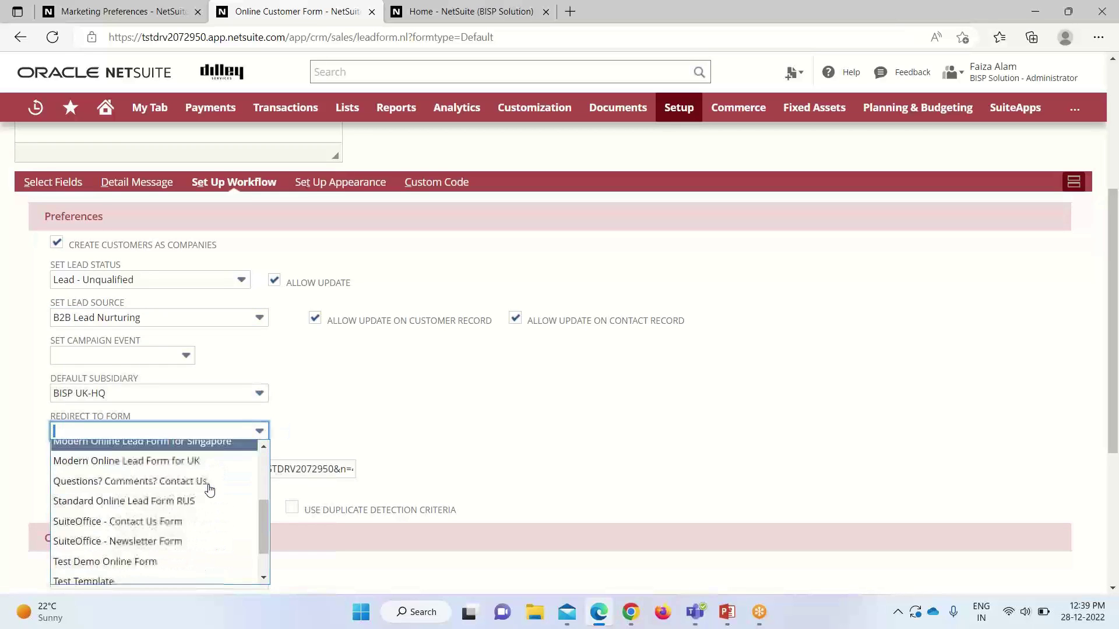
{"action": "scroll", "coordinate": [209, 486], "scroll_direction": "up", "scroll_amount": 3}
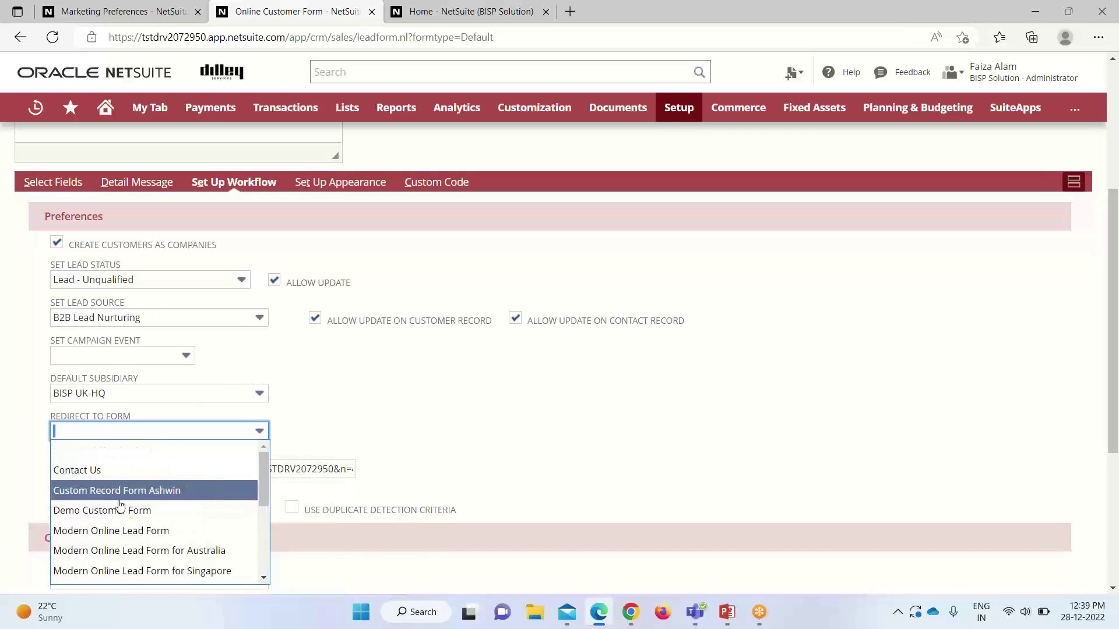
{"action": "left_click", "coordinate": [220, 415]}
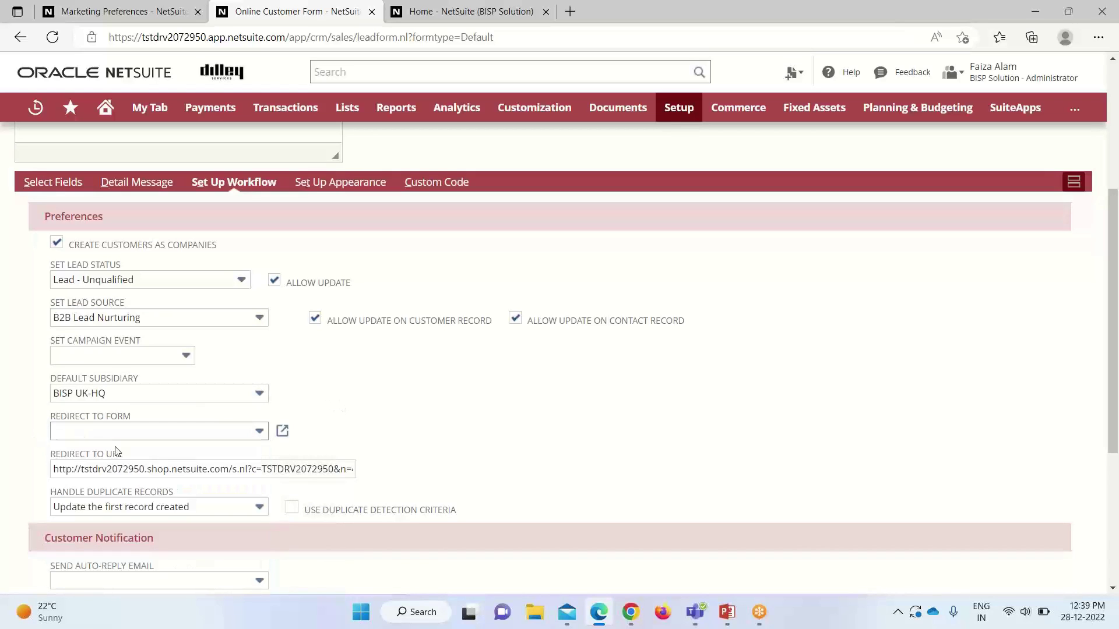
{"action": "scroll", "coordinate": [373, 455], "scroll_direction": "up", "scroll_amount": 5}
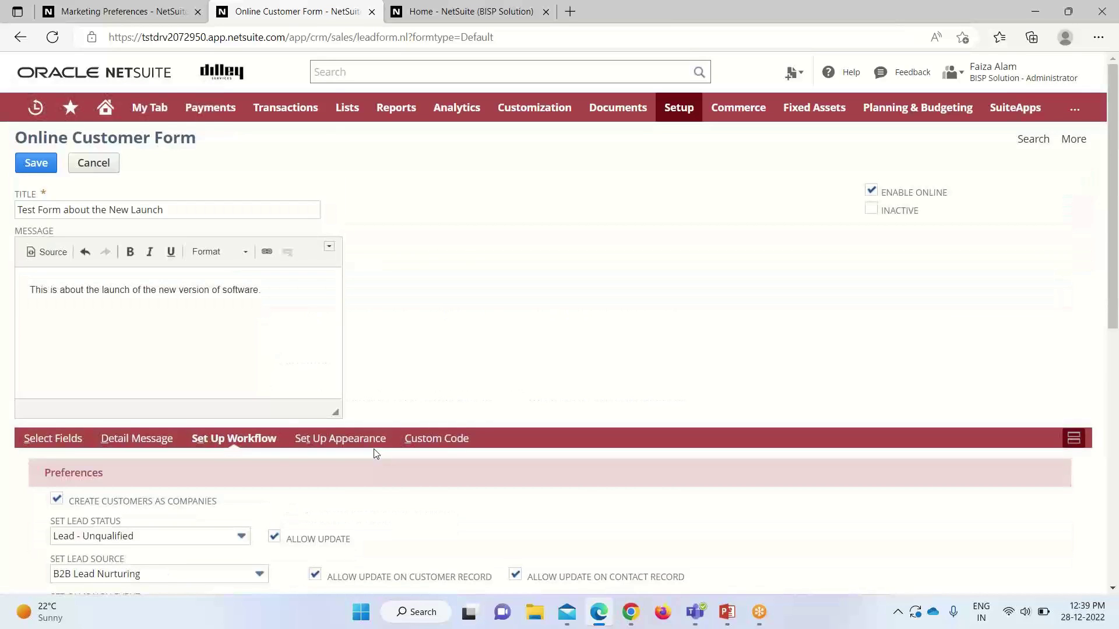
{"action": "scroll", "coordinate": [368, 443], "scroll_direction": "down", "scroll_amount": 2}
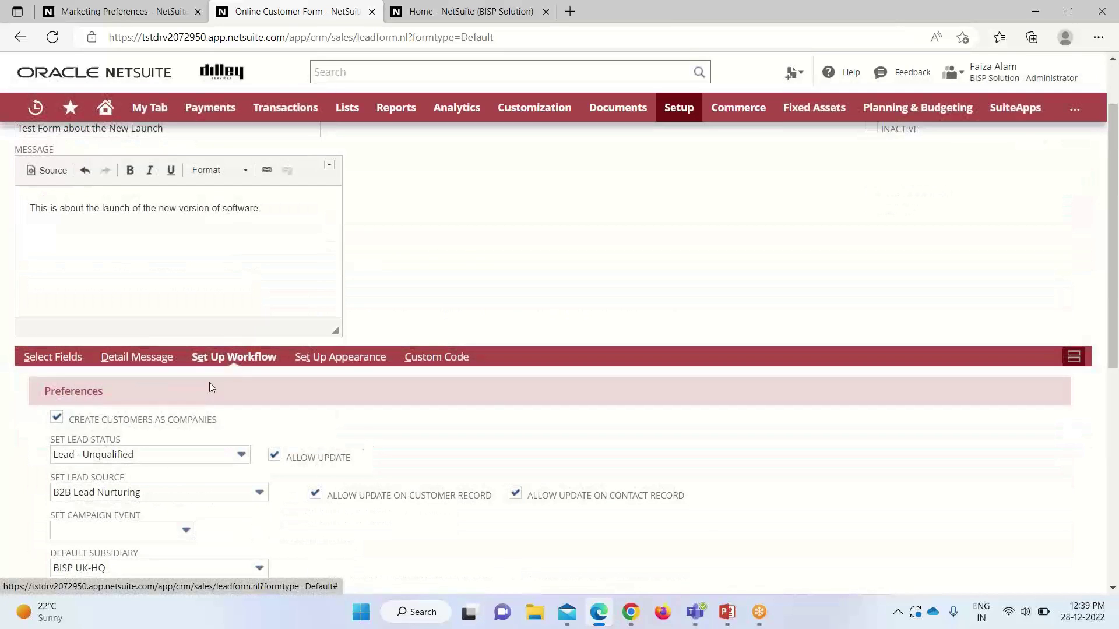
Step: In Set Up Appearance, keep the Single Column List layout and Right button alignment
{"action": "left_click", "coordinate": [342, 357]}
{"action": "scroll", "coordinate": [313, 433], "scroll_direction": "down", "scroll_amount": 1}
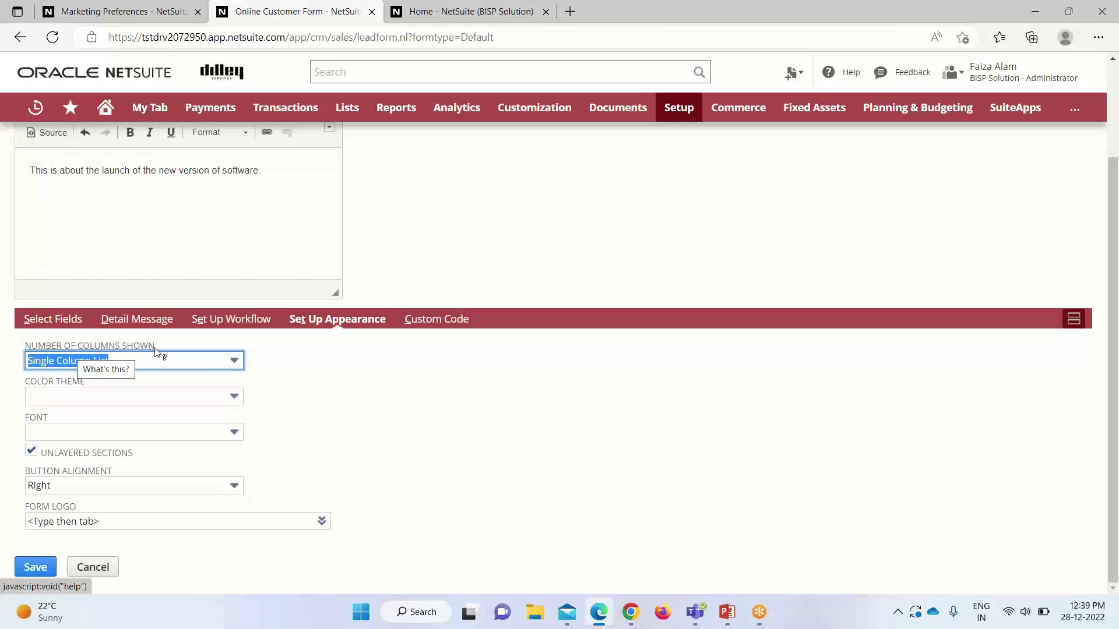
{"action": "left_click", "coordinate": [233, 362]}
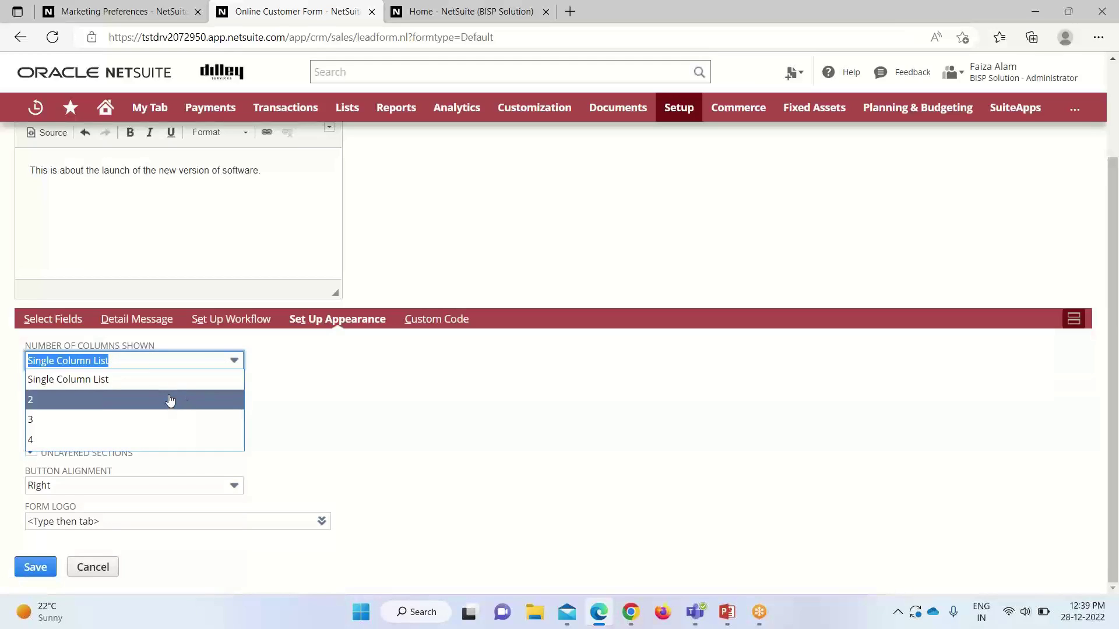
{"action": "left_click", "coordinate": [352, 424]}
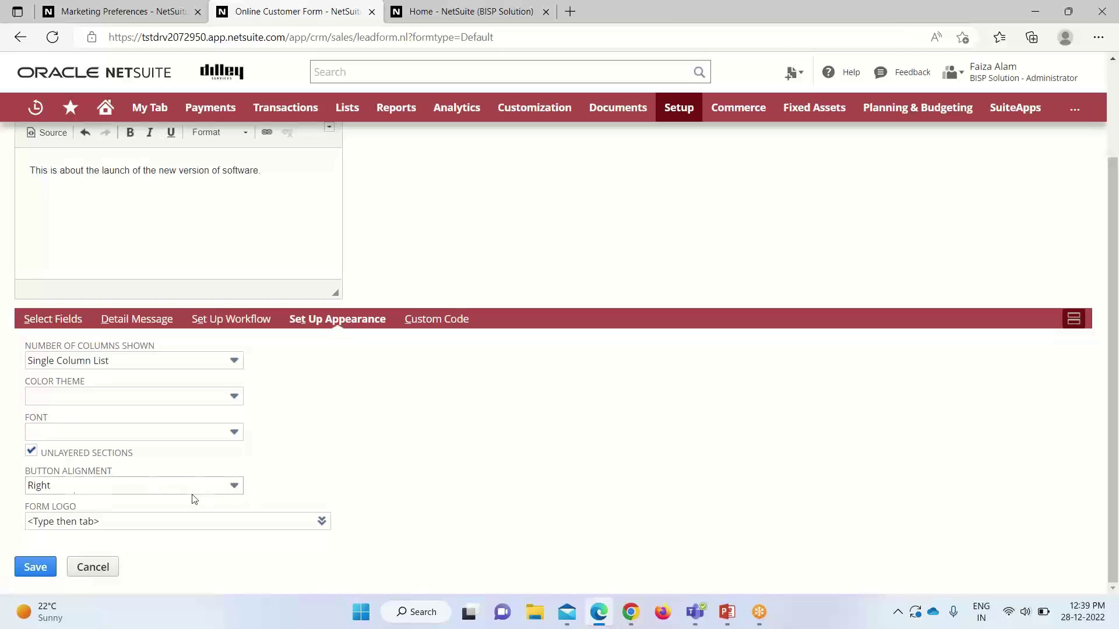
{"action": "left_click", "coordinate": [234, 487]}
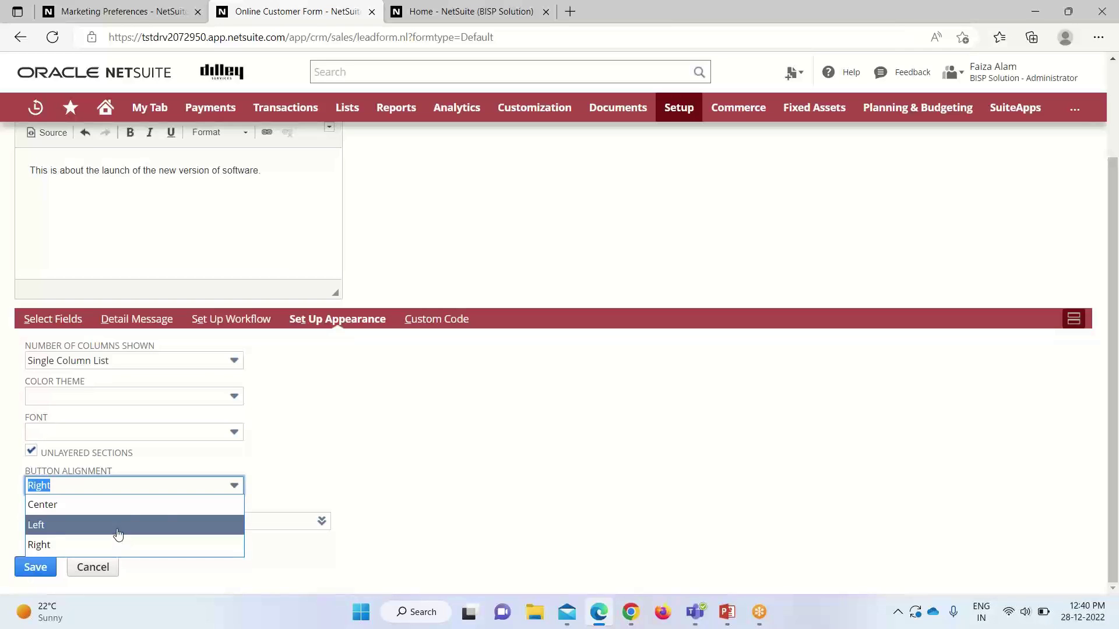
{"action": "left_click", "coordinate": [275, 480]}
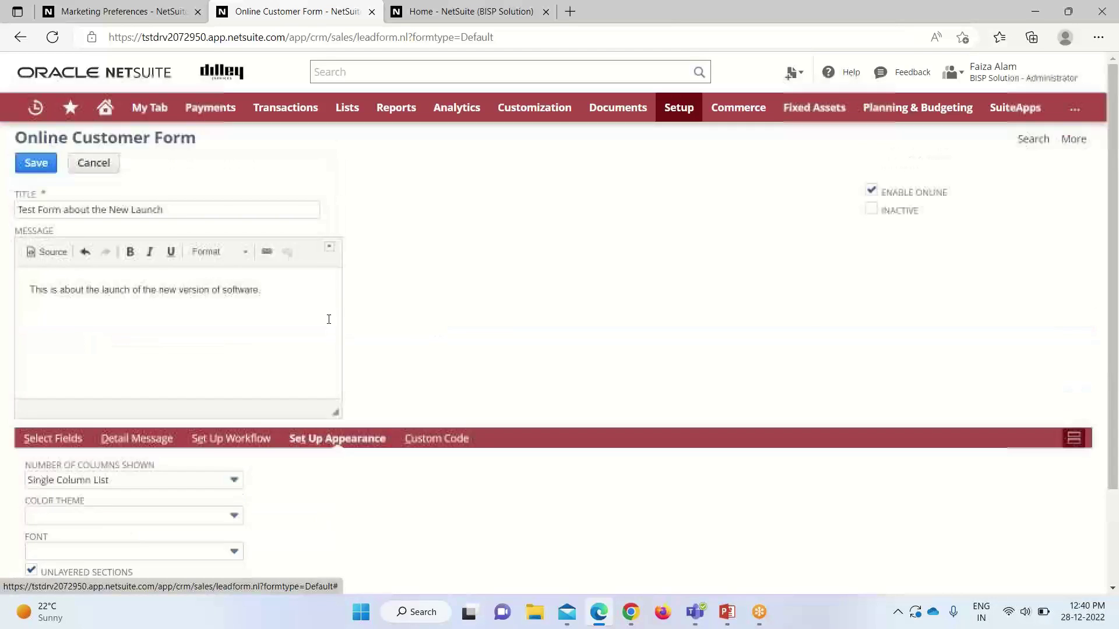
Step: Review the form's field list and save 'Test Form about the New Launch'
{"action": "scroll", "coordinate": [344, 319], "scroll_direction": "up", "scroll_amount": 2}
{"action": "left_click", "coordinate": [52, 438]}
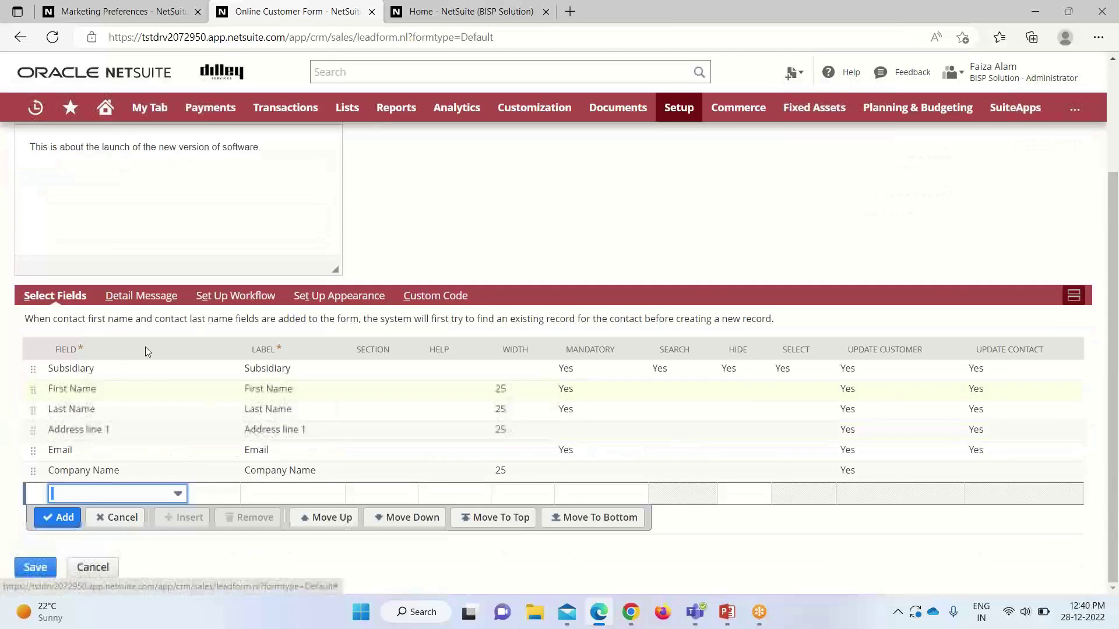
{"action": "scroll", "coordinate": [47, 337], "scroll_direction": "up", "scroll_amount": 3}
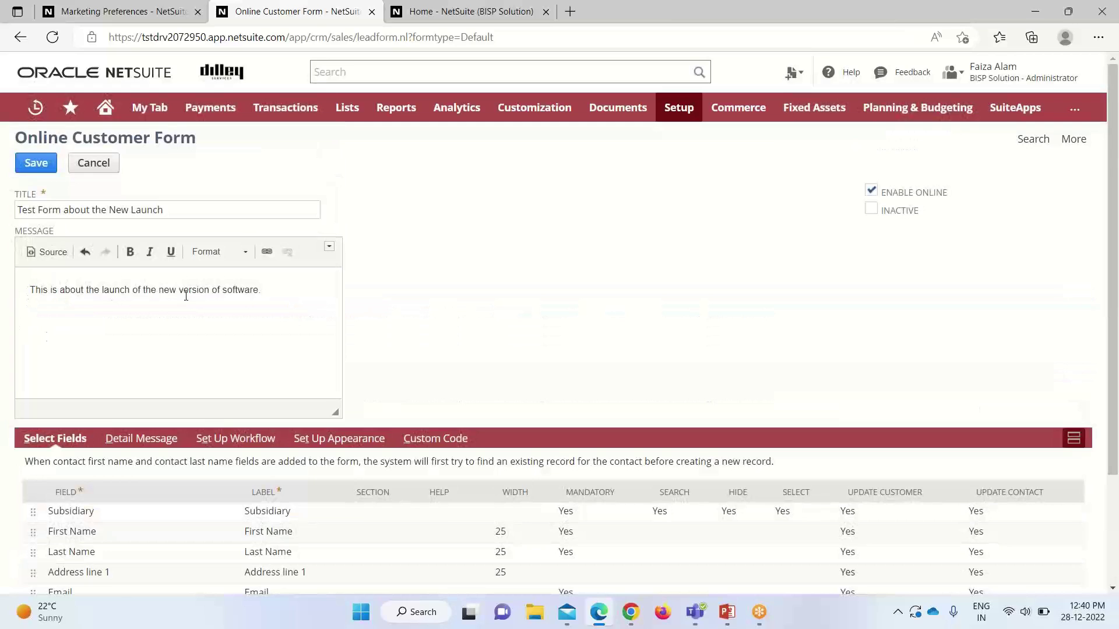
{"action": "left_click", "coordinate": [36, 166]}
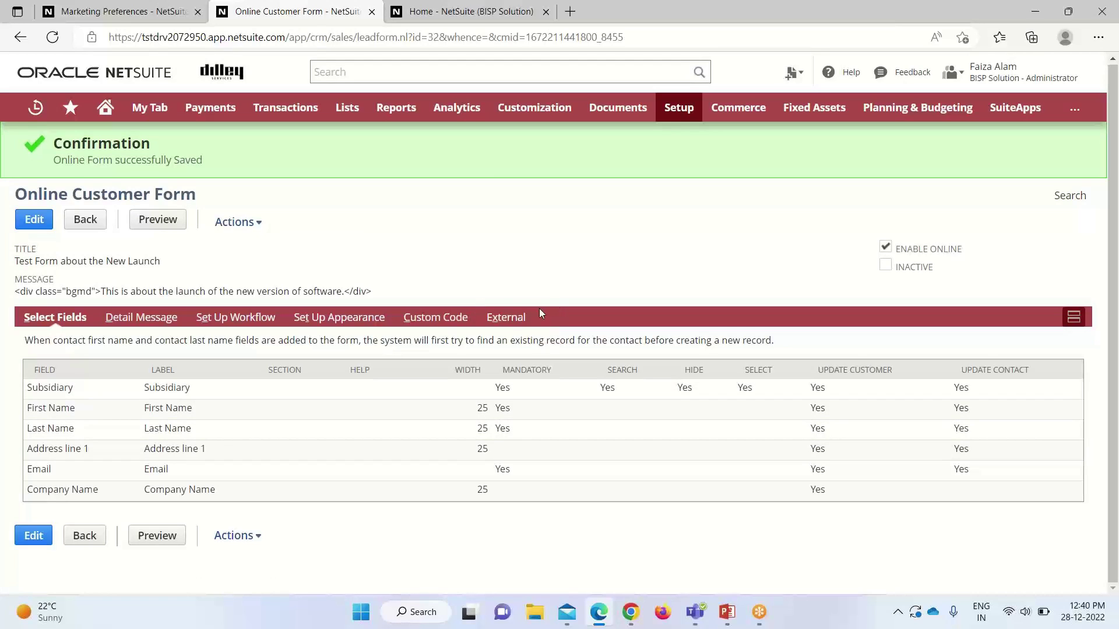
Step: From the External subtab, open the Internal Form URL (formid=32) in a new tab
{"action": "left_click", "coordinate": [500, 318]}
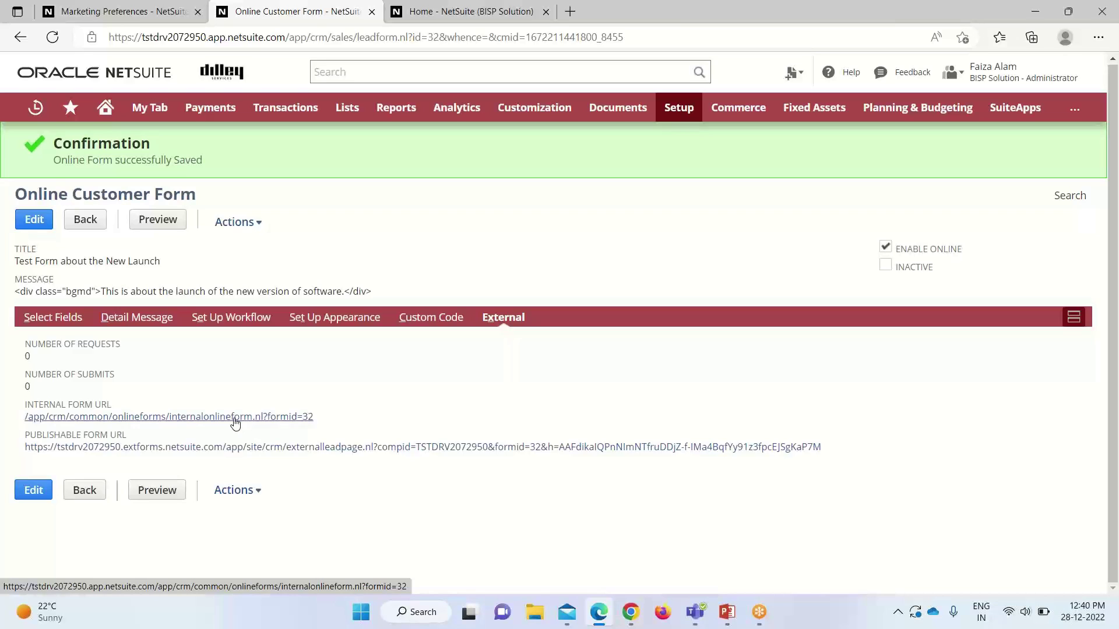
{"action": "left_click", "coordinate": [235, 418]}
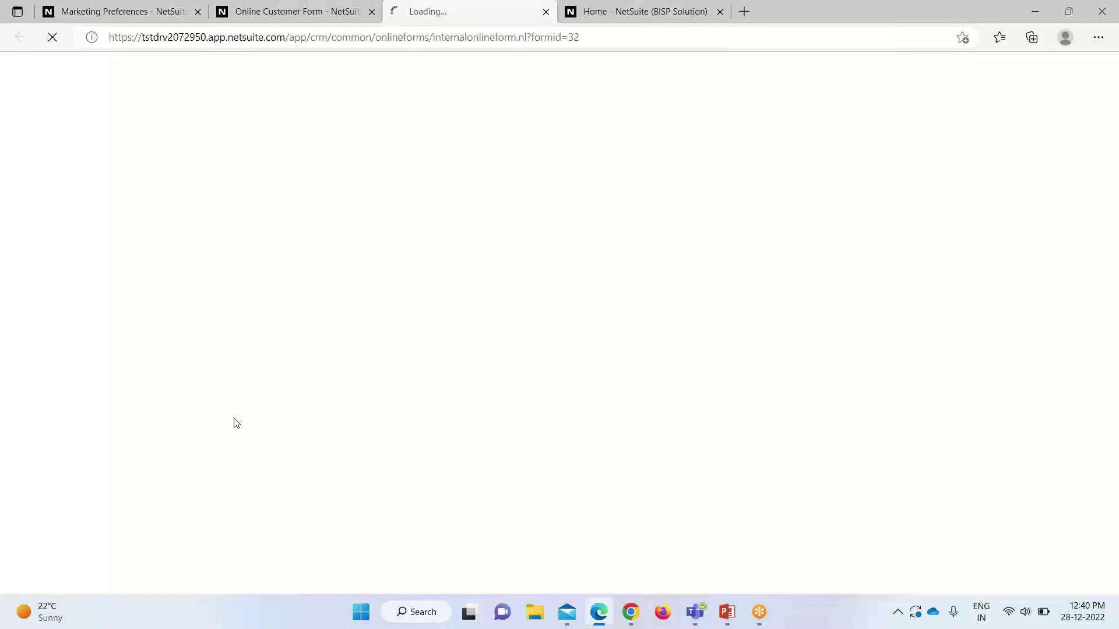
Step: Close Marketing Preferences, check the published form, and return to the saved form record
{"action": "left_click", "coordinate": [198, 12]}
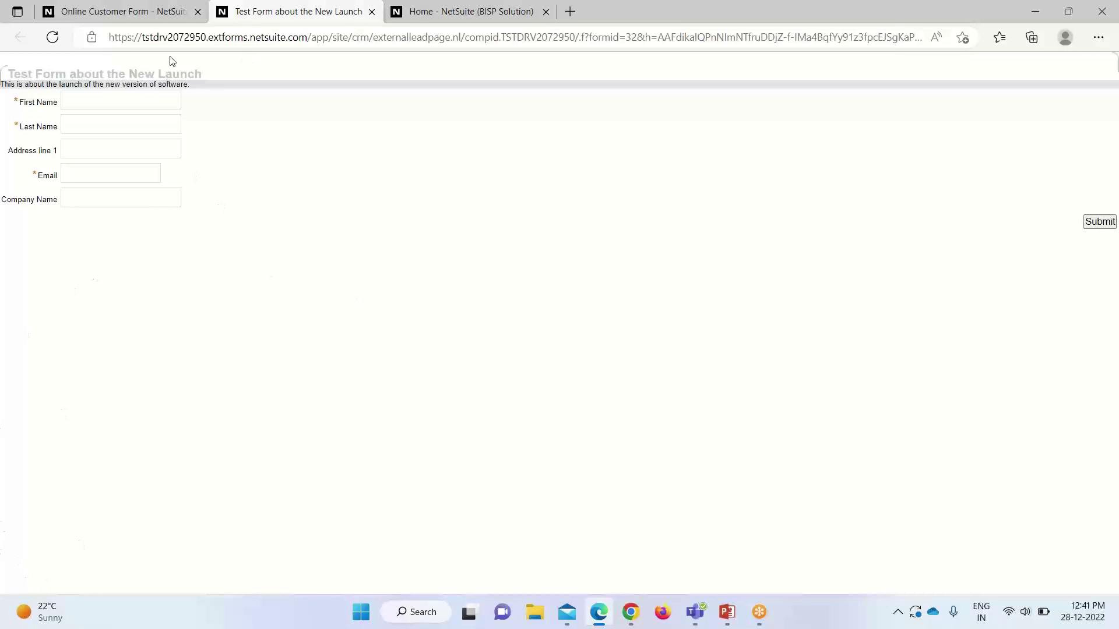
{"action": "left_click", "coordinate": [143, 11]}
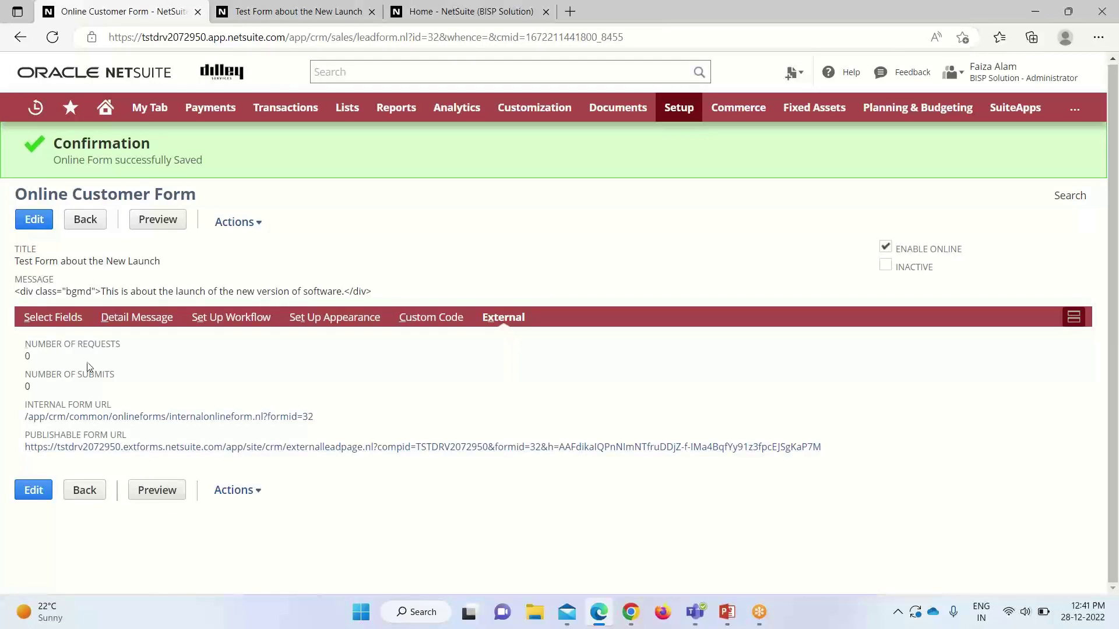
Step: Edit the form, uncheck Hide on the Subsidiary row, and save again
{"action": "left_click", "coordinate": [51, 315]}
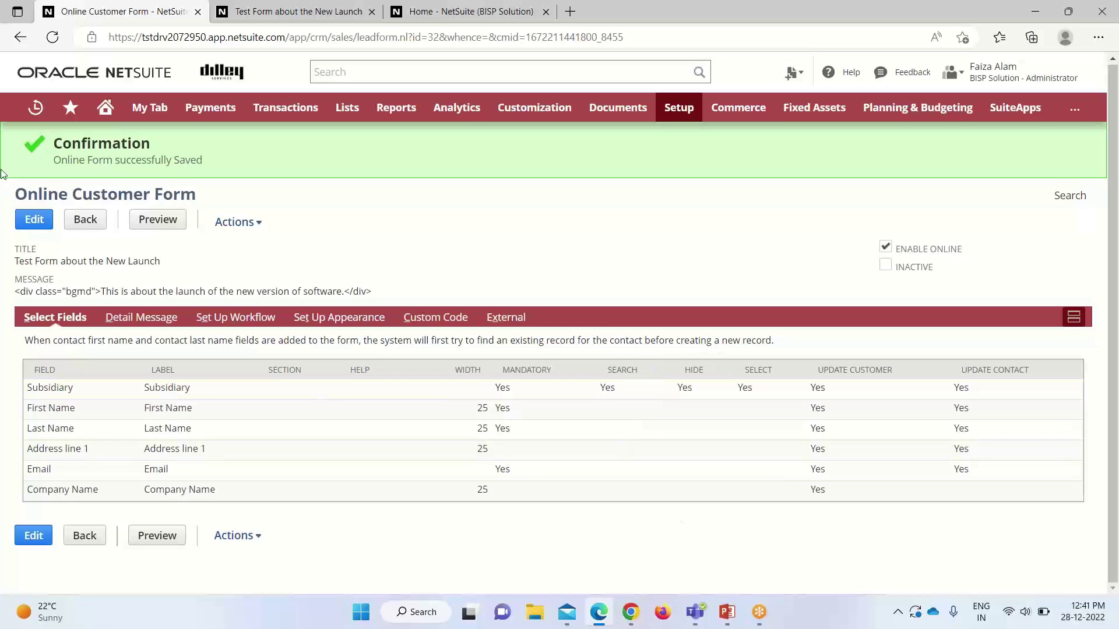
{"action": "left_click", "coordinate": [31, 220]}
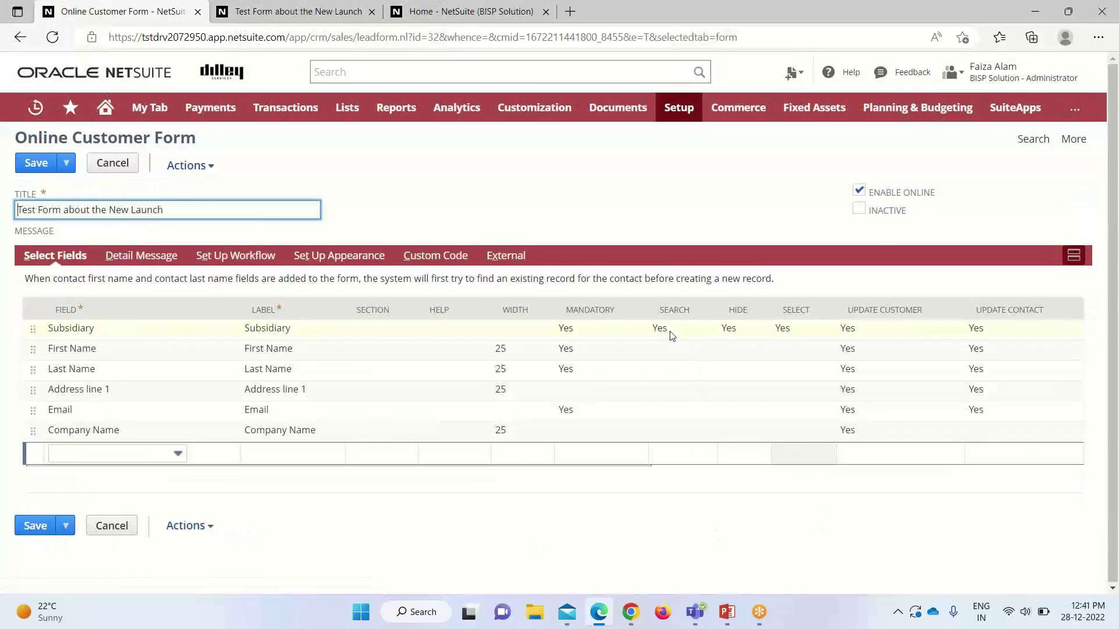
{"action": "left_click", "coordinate": [701, 512]}
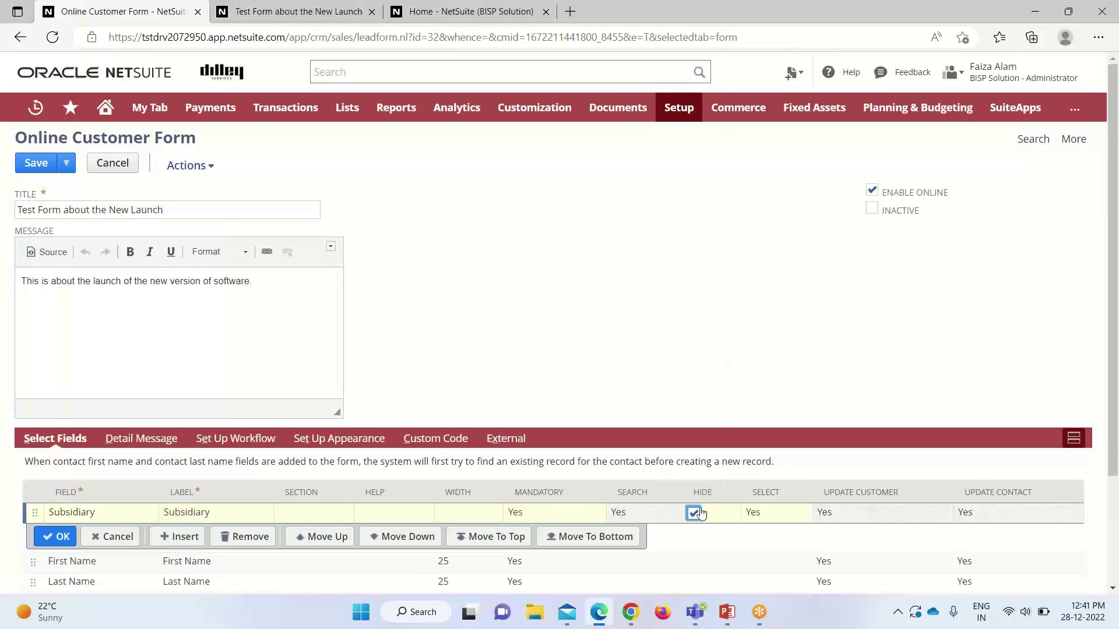
{"action": "left_click", "coordinate": [694, 513]}
{"action": "left_click", "coordinate": [56, 536]}
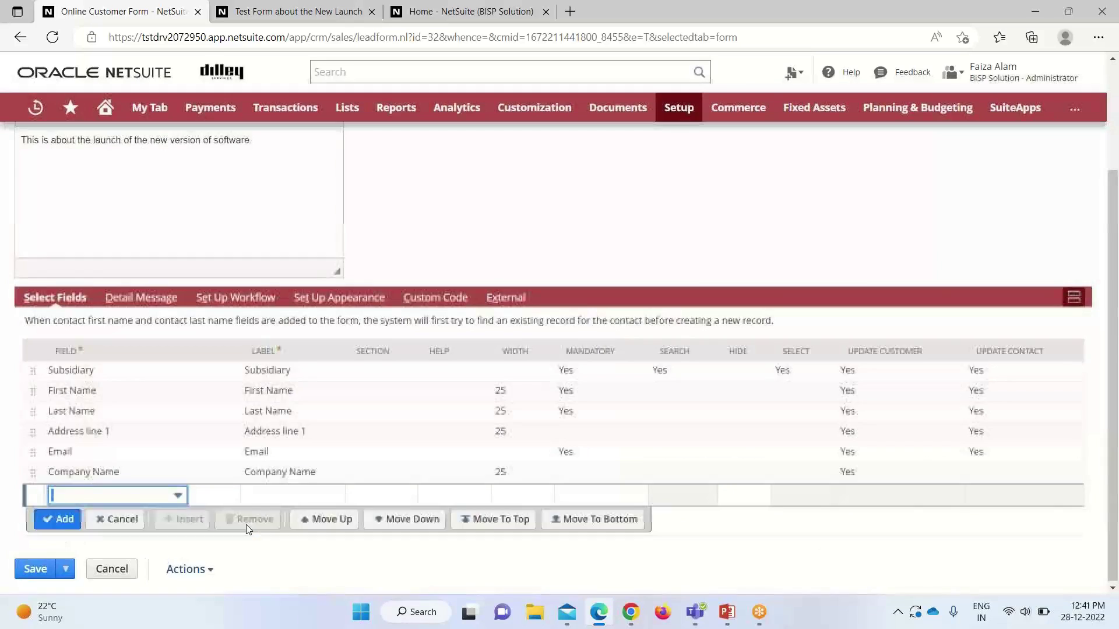
{"action": "scroll", "coordinate": [285, 513], "scroll_direction": "up", "scroll_amount": 3}
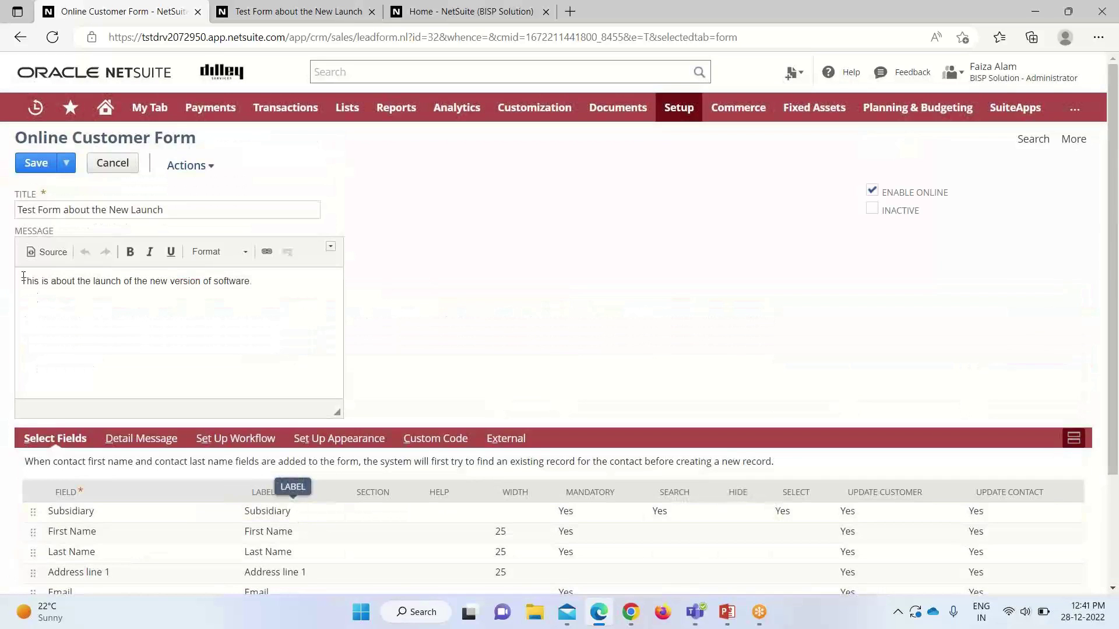
{"action": "left_click", "coordinate": [36, 163]}
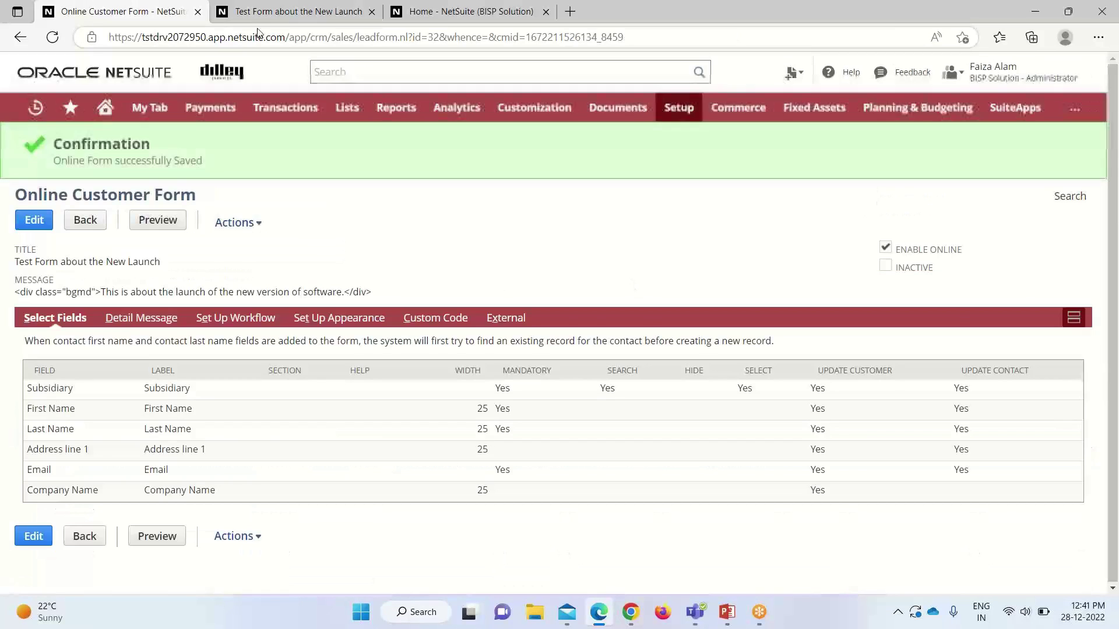
Step: Reopen the form from its Internal Form URL and check the Subsidiary dropdown, leaving it blank
{"action": "left_click", "coordinate": [494, 320]}
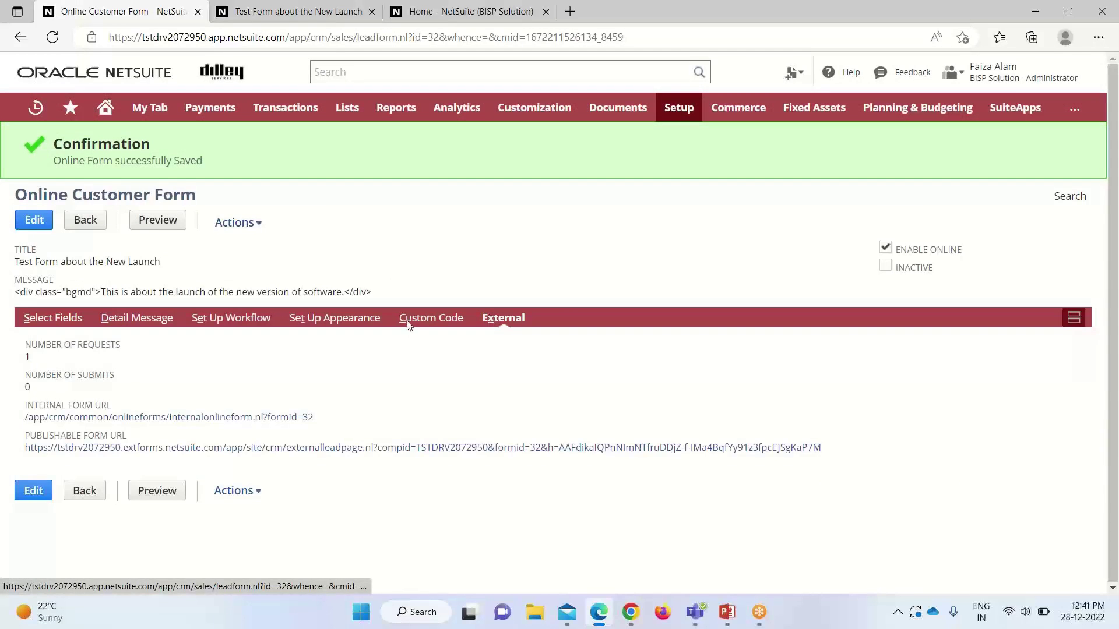
{"action": "left_click", "coordinate": [163, 417]}
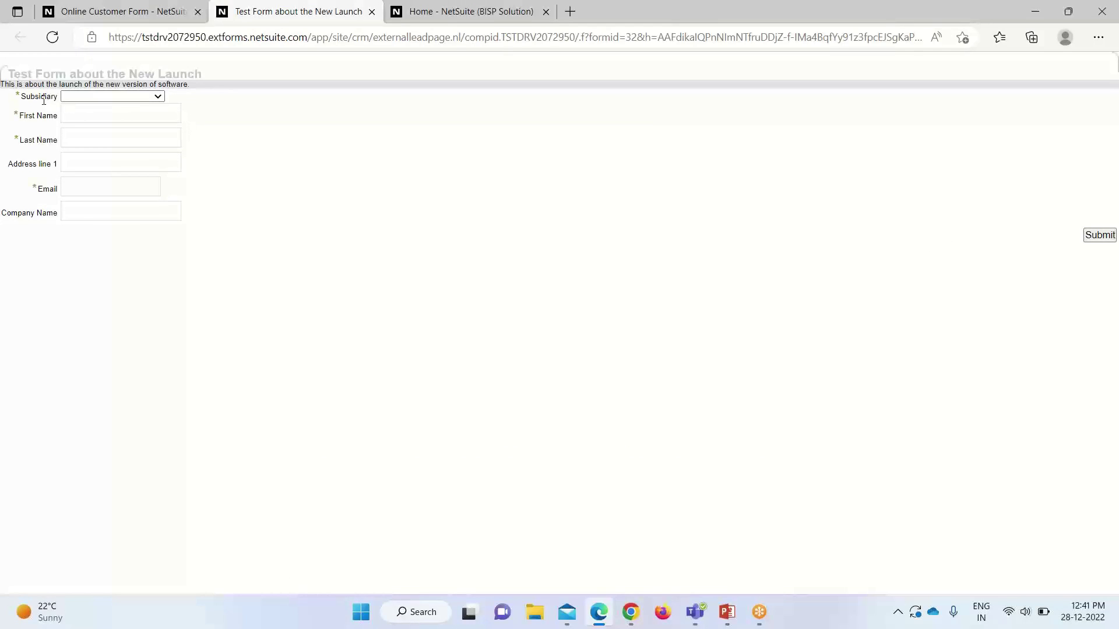
{"action": "left_click", "coordinate": [158, 97]}
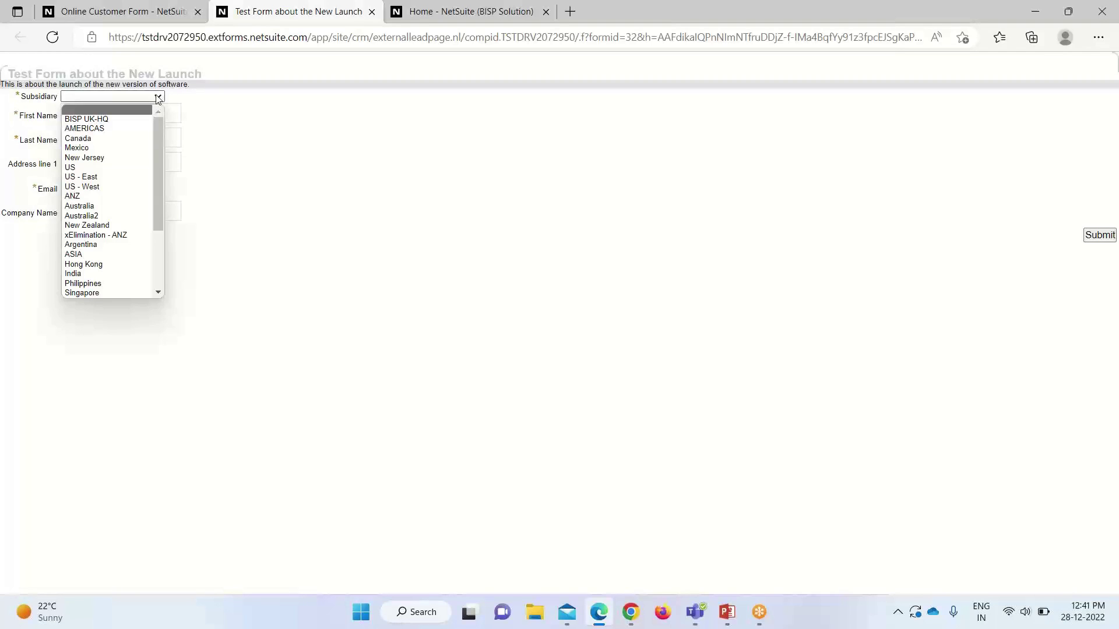
{"action": "mouse_move", "coordinate": [158, 174]}
{"action": "left_mouse_down"}
{"action": "mouse_move", "coordinate": [159, 238]}
{"action": "mouse_move", "coordinate": [159, 163]}
{"action": "left_mouse_up"}
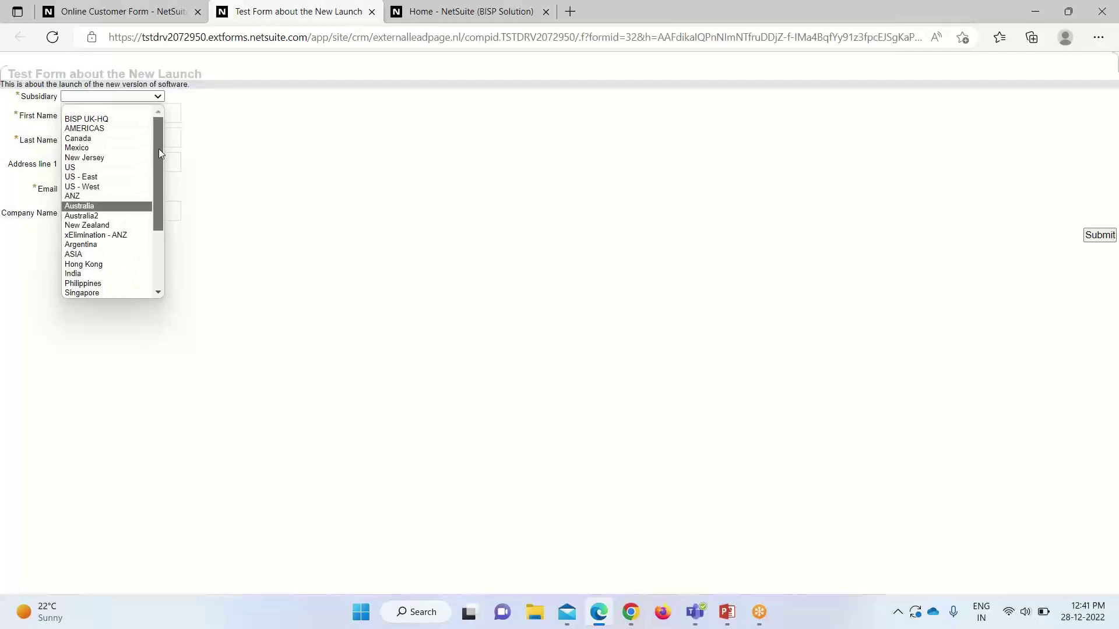
{"action": "left_click", "coordinate": [254, 172]}
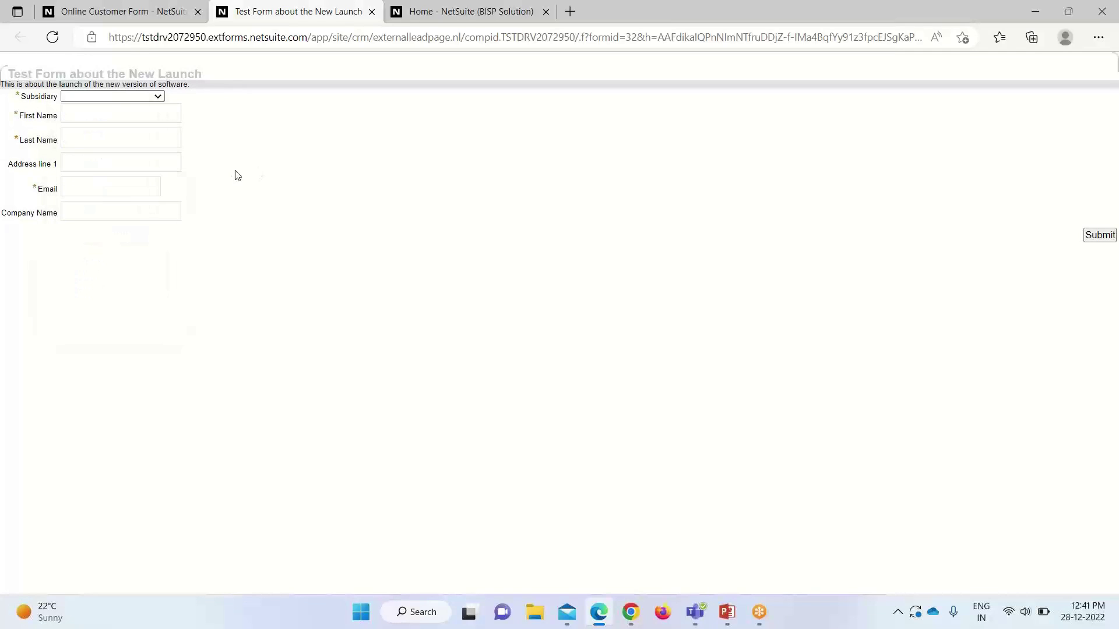